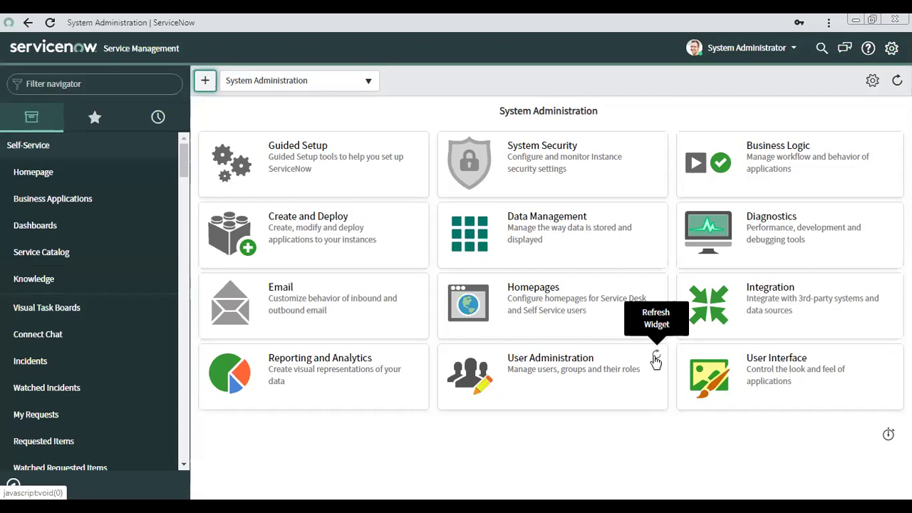
Filter the navigator for 'Inbound' and start a new web service under System Web Services > Inbound.
left_click(655, 356)
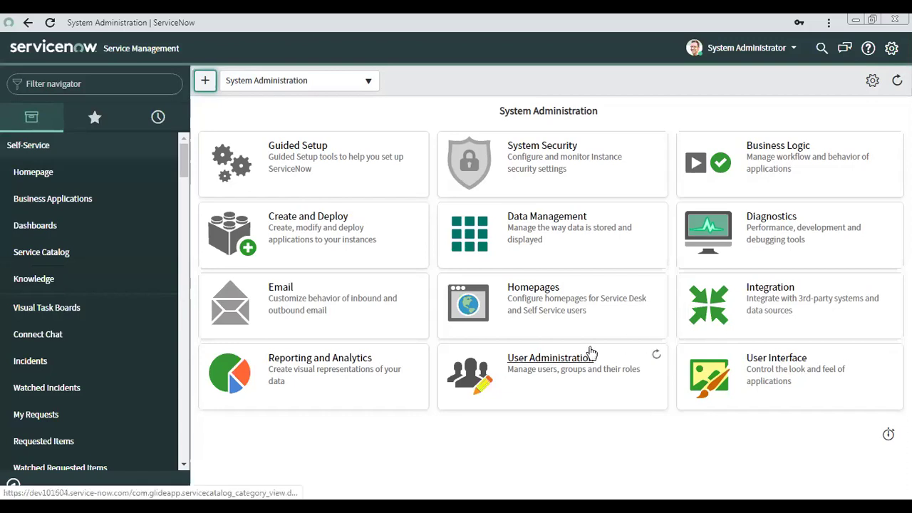
left_click(103, 88)
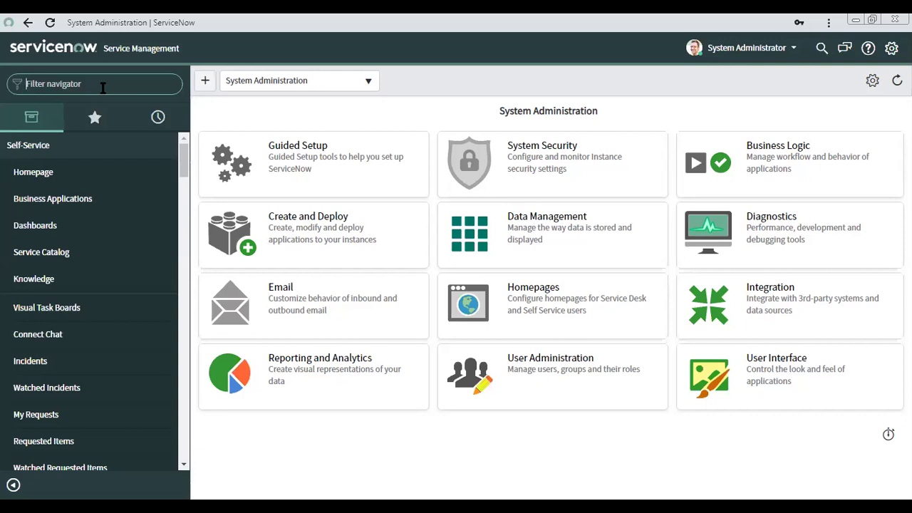
left_click(103, 87)
left_click(102, 87)
type("In")
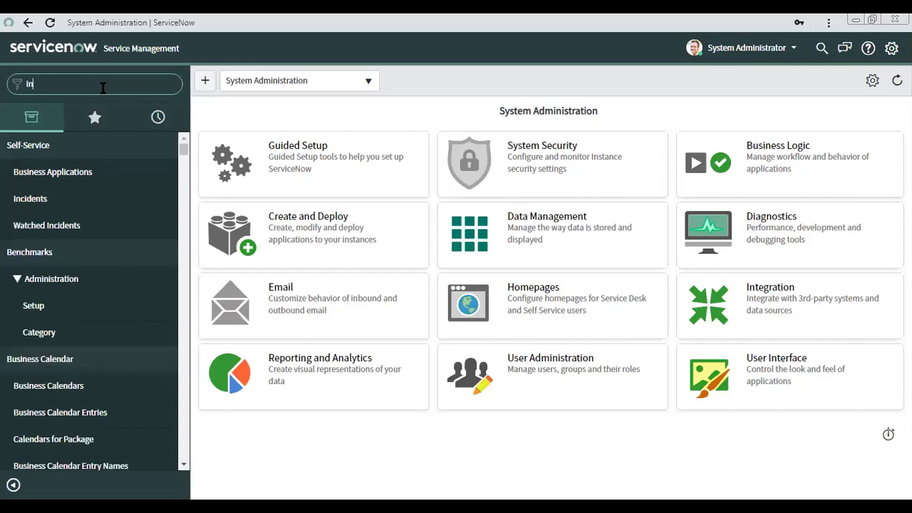
type("bound")
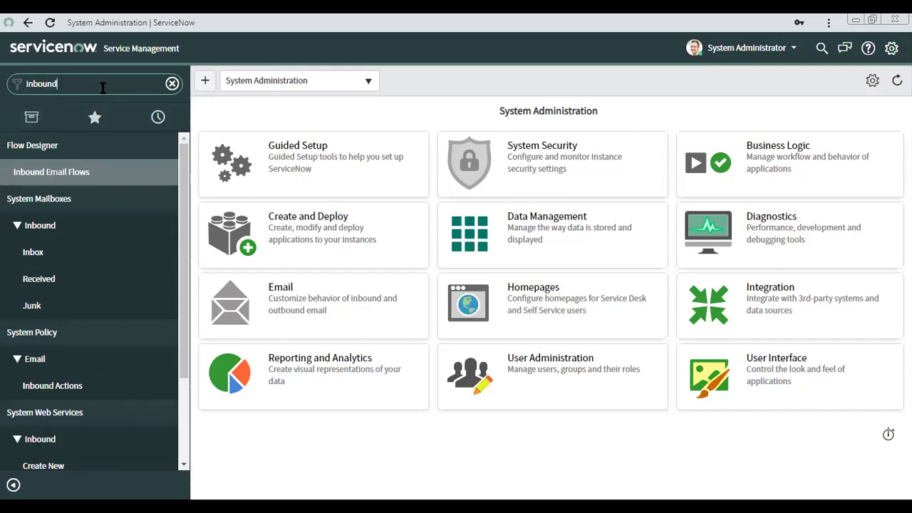
scroll(108, 310, "down", 3)
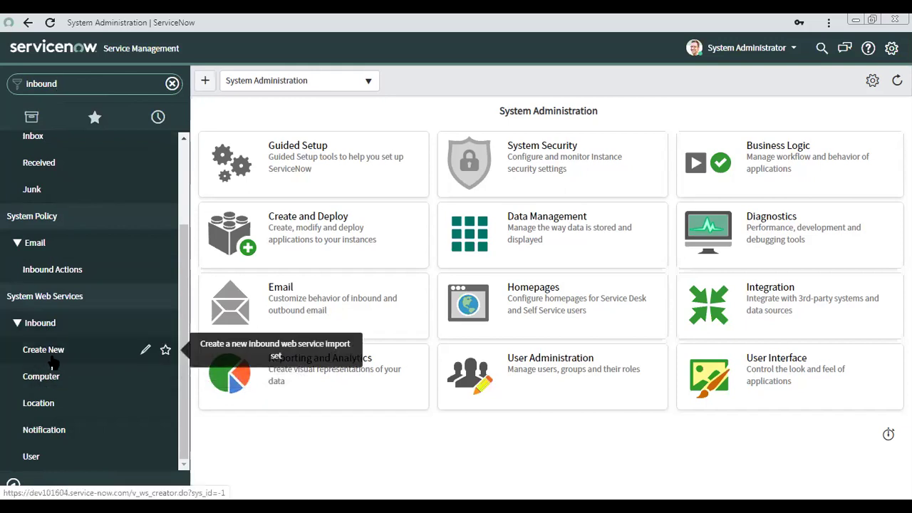
left_click(47, 354)
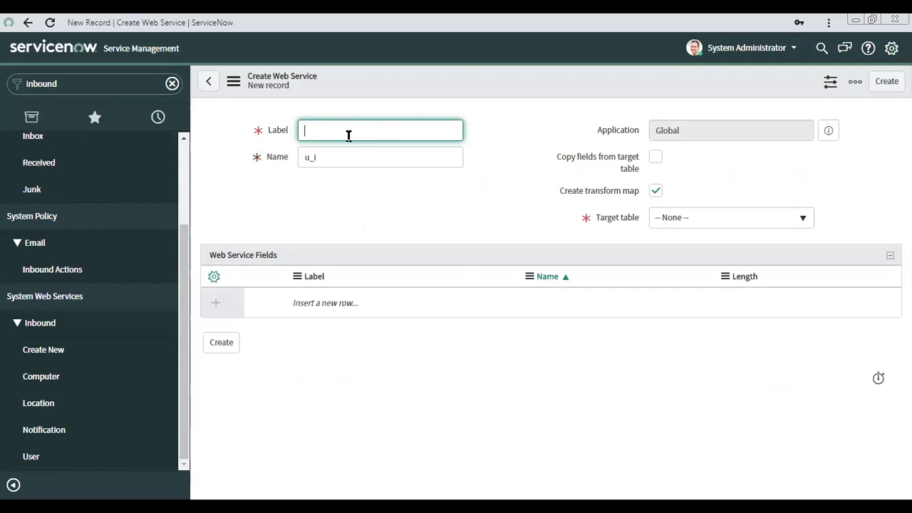
Label the service 'Create Incdent', copy fields from target table Incident [incident], and create it.
type("Create In")
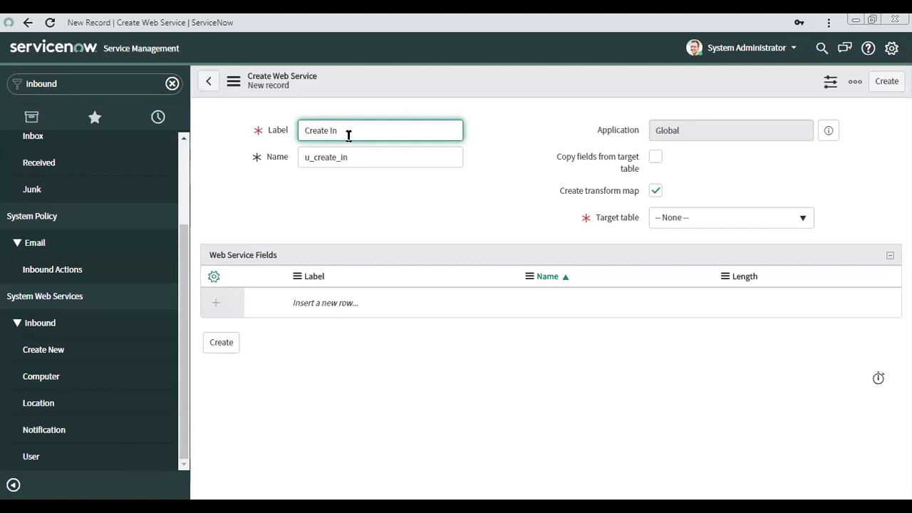
type("cdent")
left_click(423, 203)
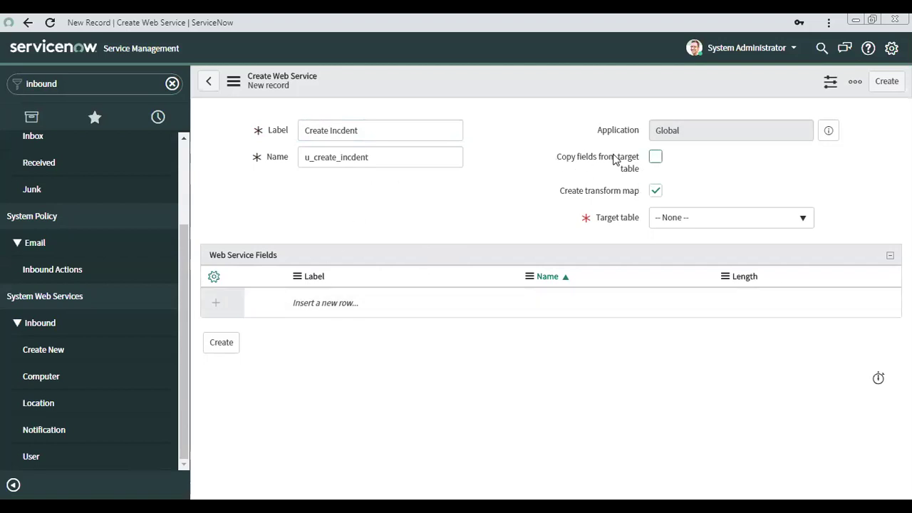
left_click(656, 156)
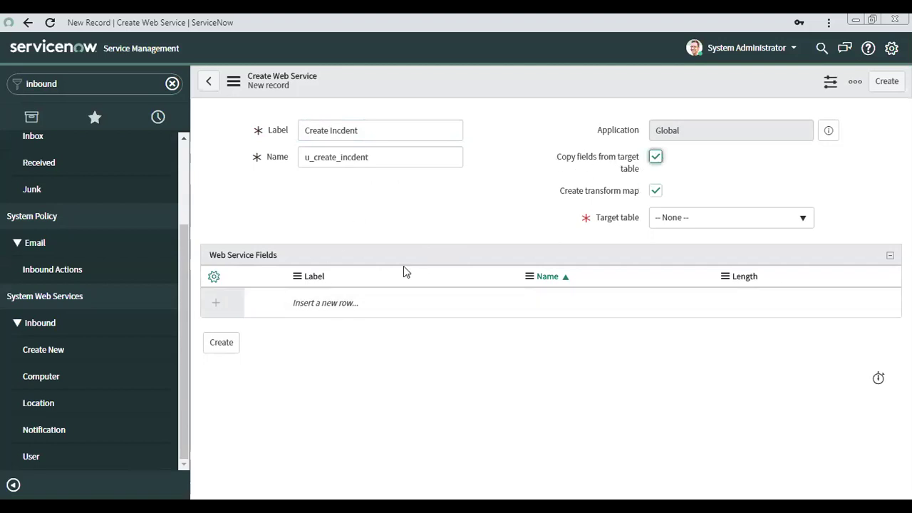
left_click(666, 225)
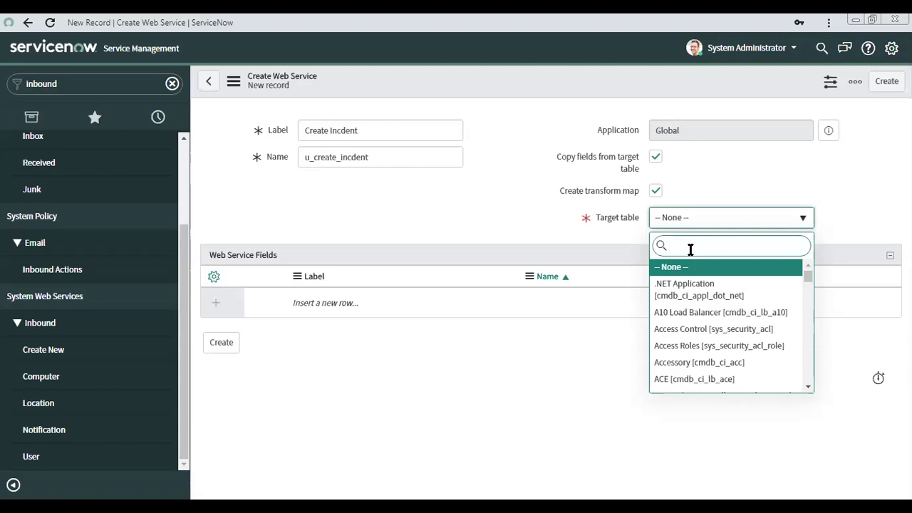
type("inc")
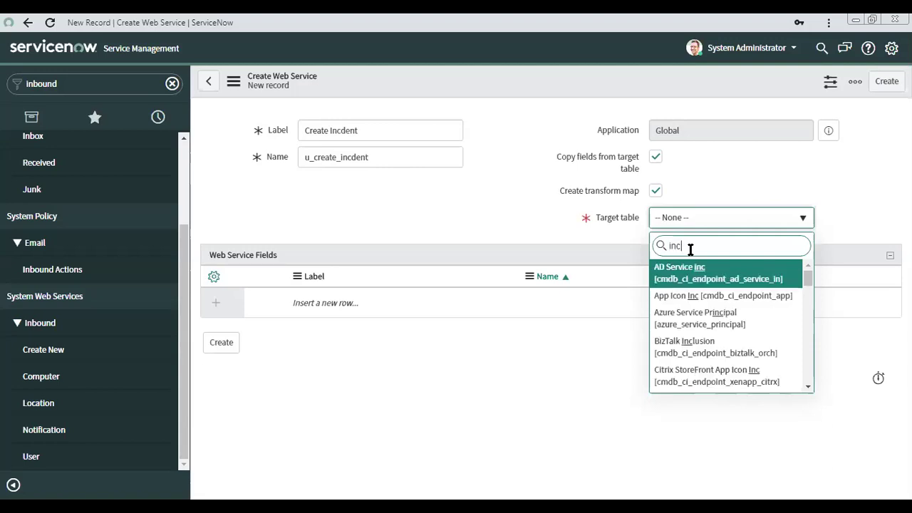
type("i")
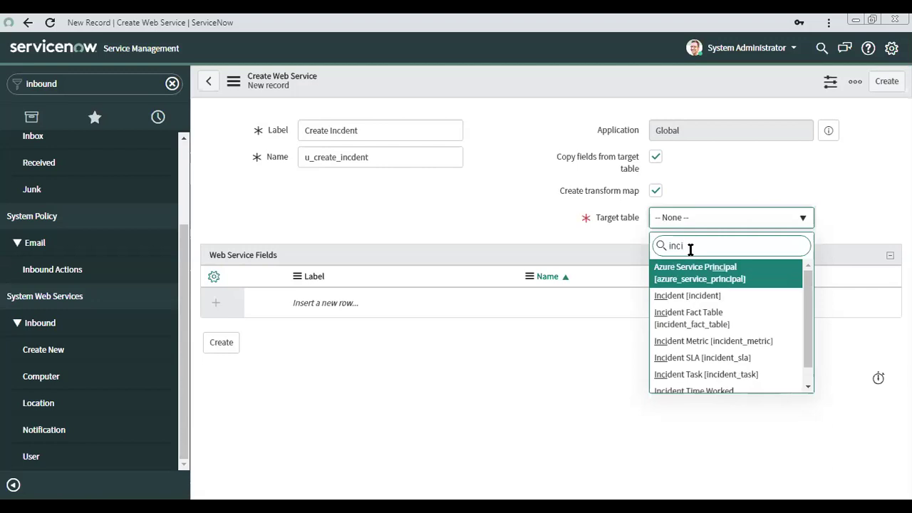
left_click(678, 296)
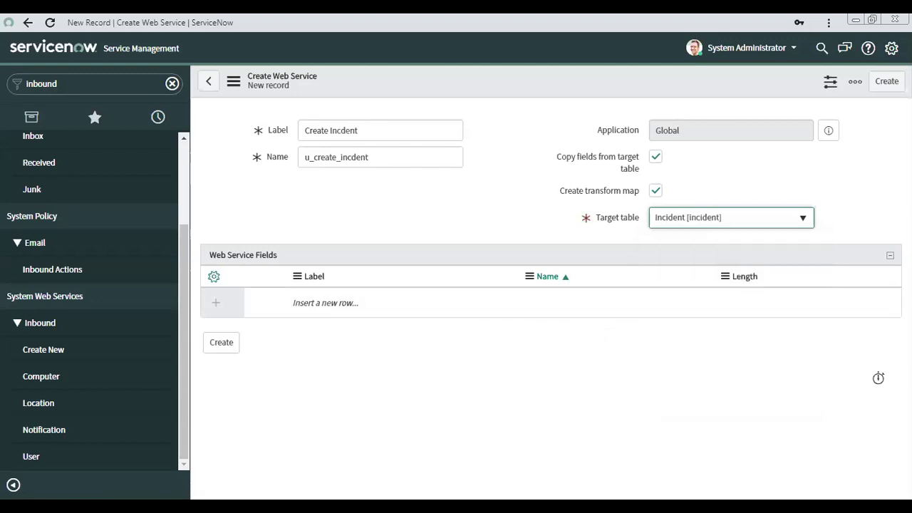
left_click(887, 81)
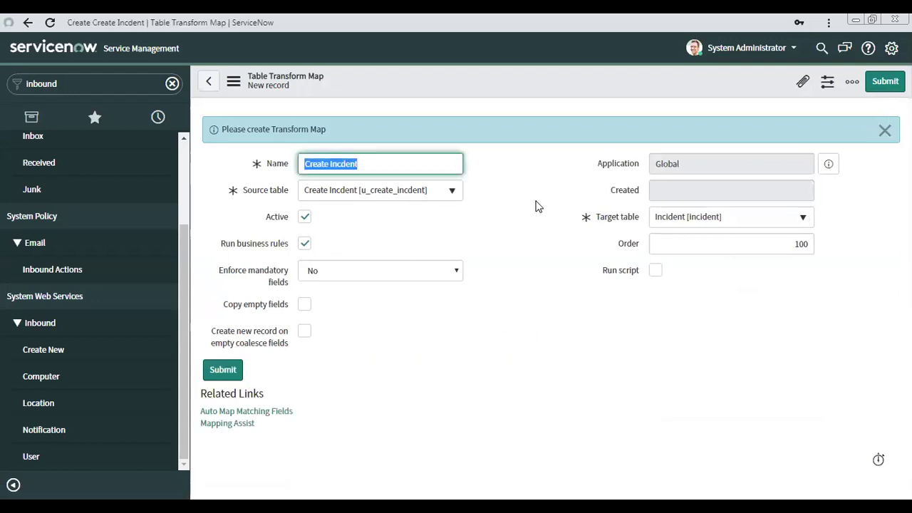
Dismiss the info banner, save the Create Incdent transform map, and reload the page.
left_click(883, 131)
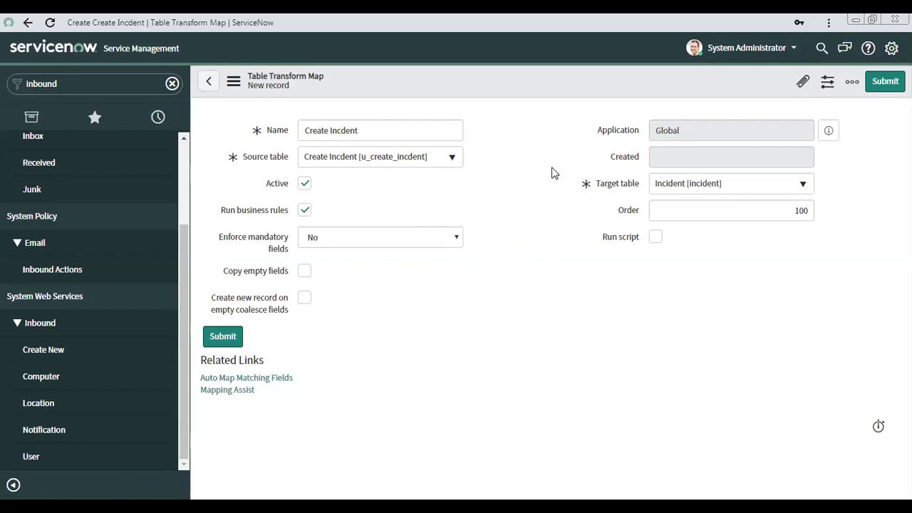
right_click(521, 86)
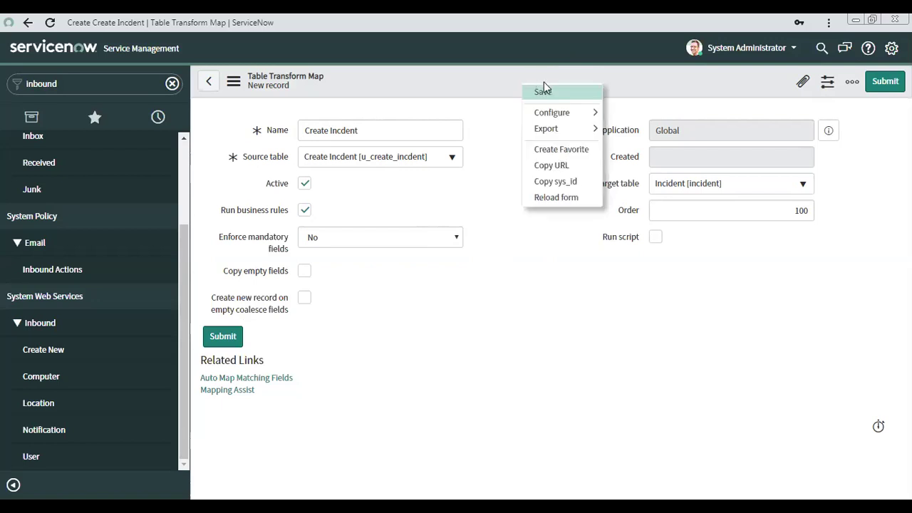
left_click(543, 91)
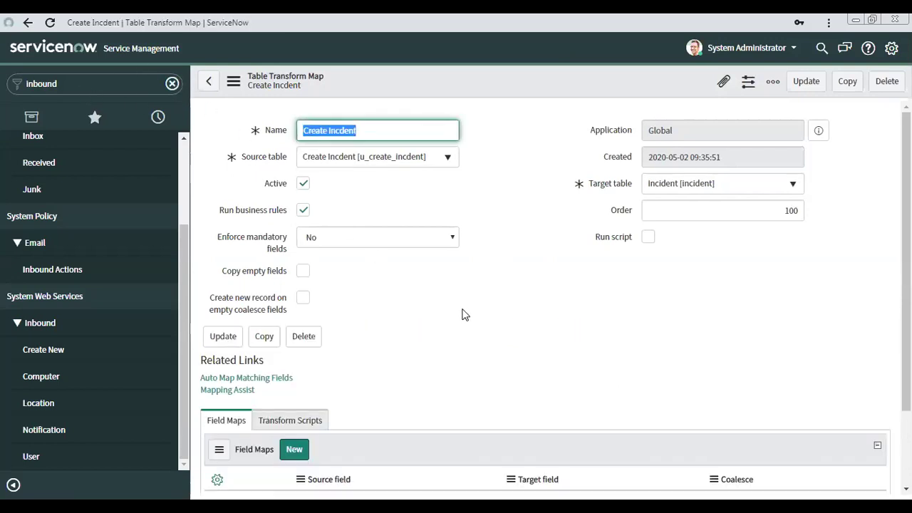
left_click(50, 23)
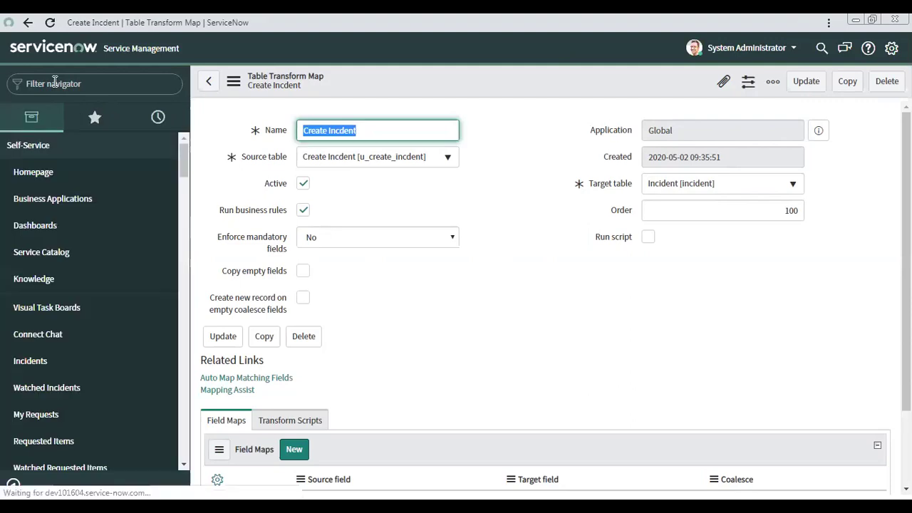
Find the Create Incdent web service with 'create i', review its form, and select the WSDL URL.
left_click(55, 83)
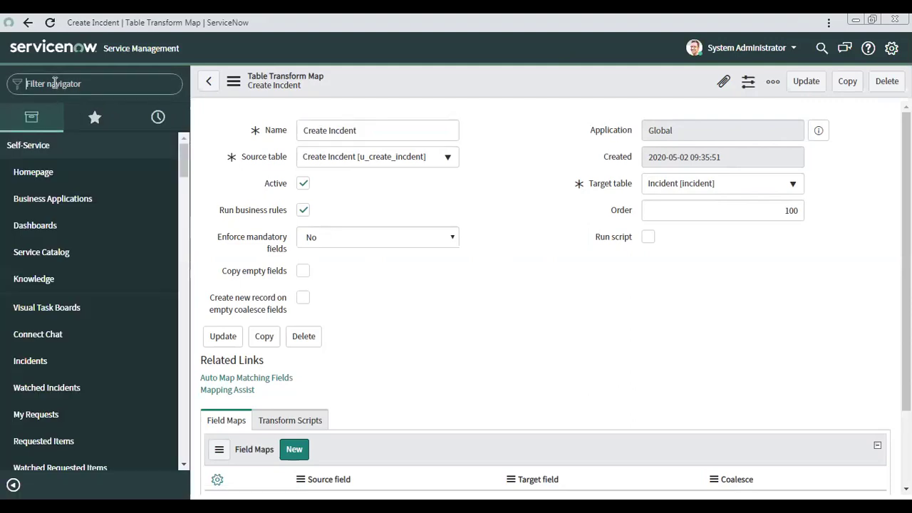
type("cre")
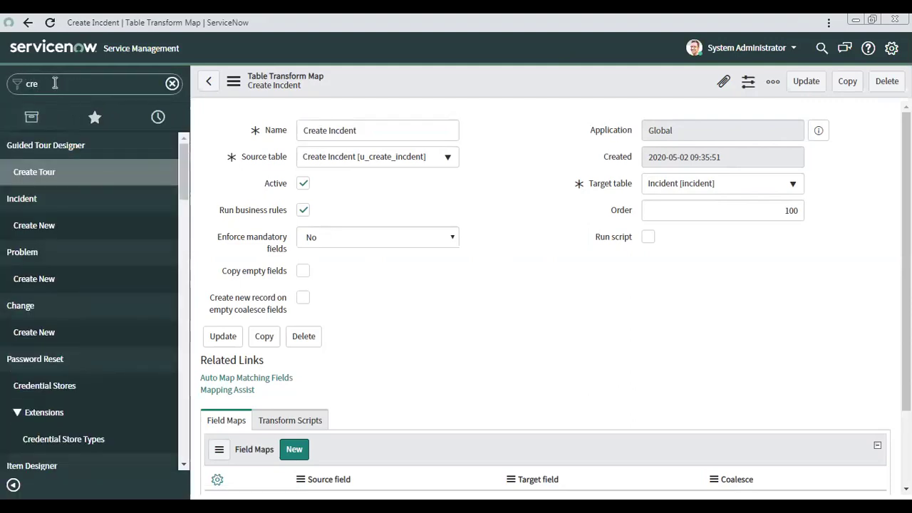
type("ate")
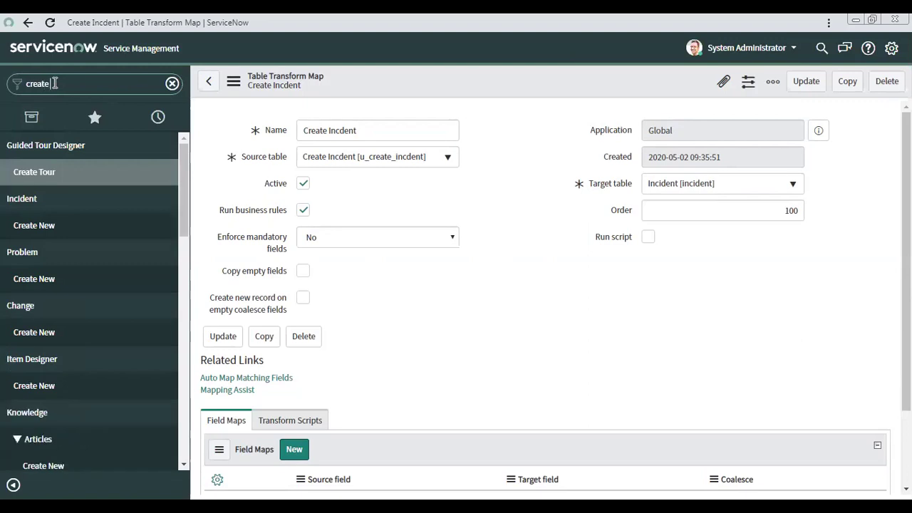
type(" i")
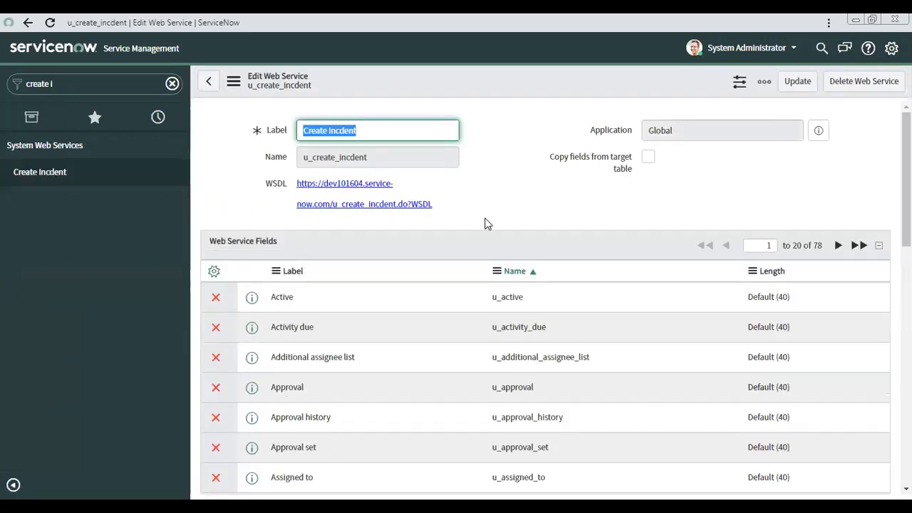
scroll(485, 223, "down", 10)
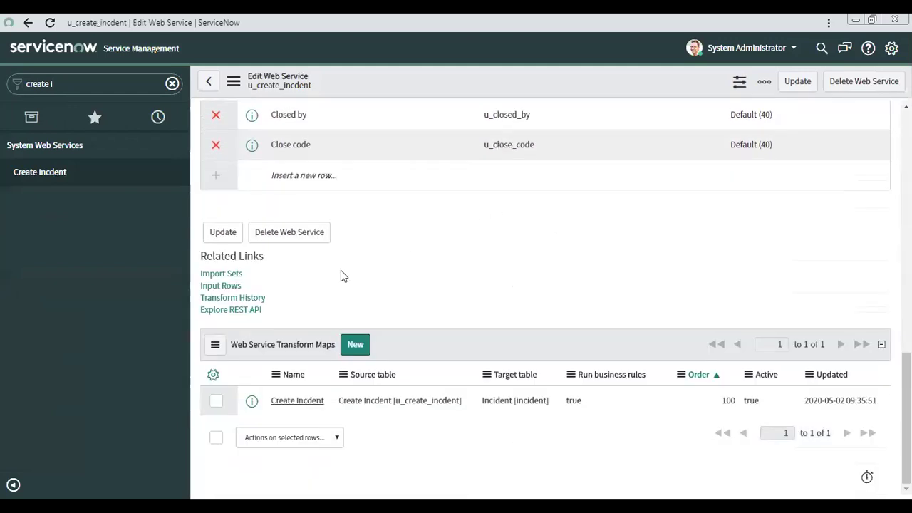
scroll(287, 291, "up", 4)
scroll(388, 213, "up", 5)
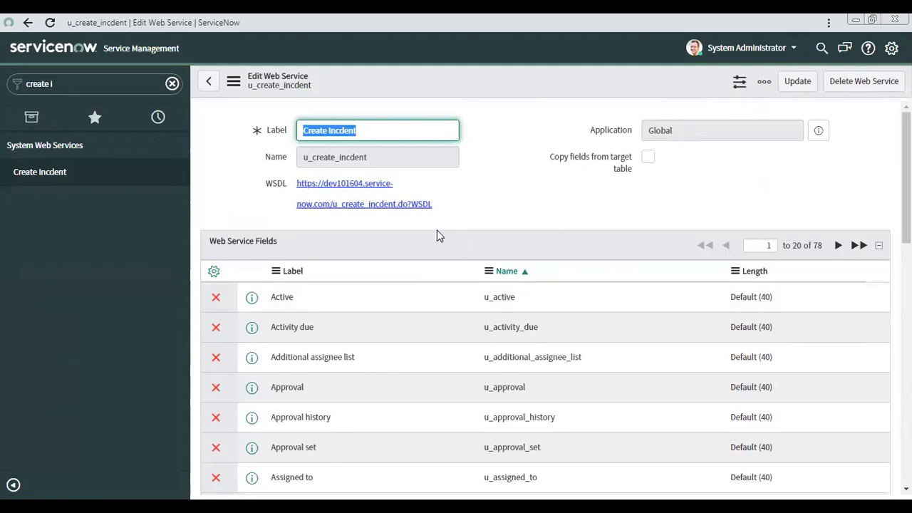
left_click_drag(448, 206, 285, 183)
scroll(328, 328, "down", 10)
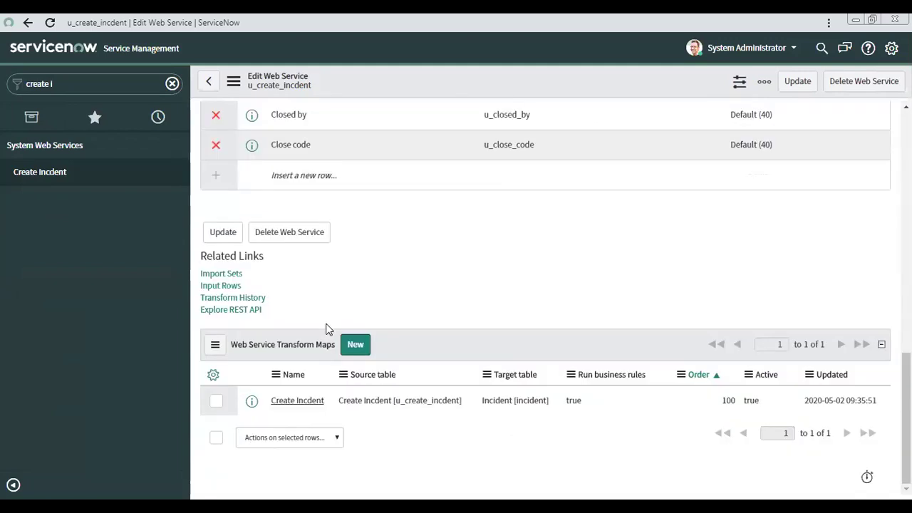
left_click(213, 312)
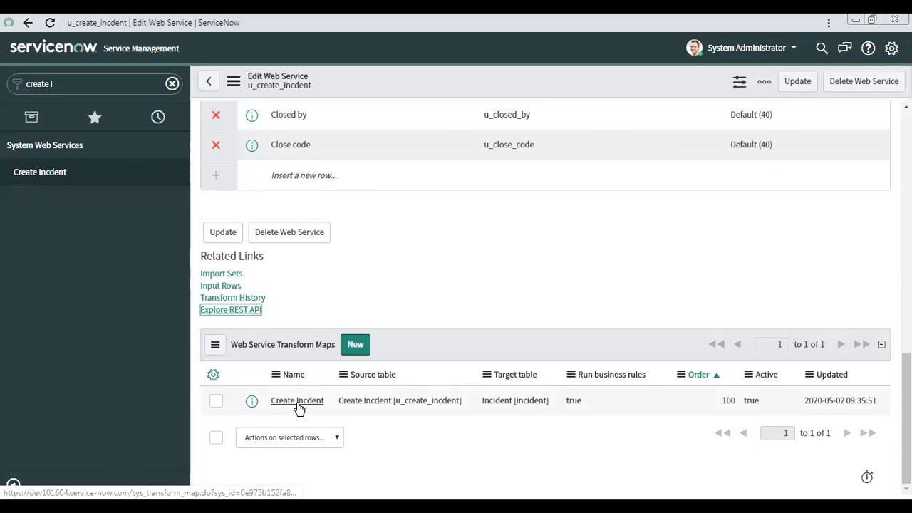
Open the Create Incdent transform map in a maximized browser and launch Mapping Assist.
left_click(322, 400)
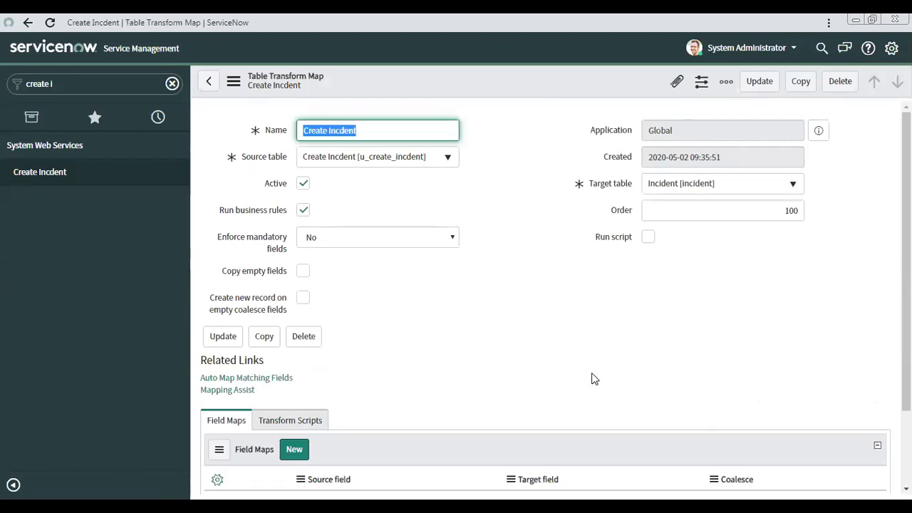
key("super+Down")
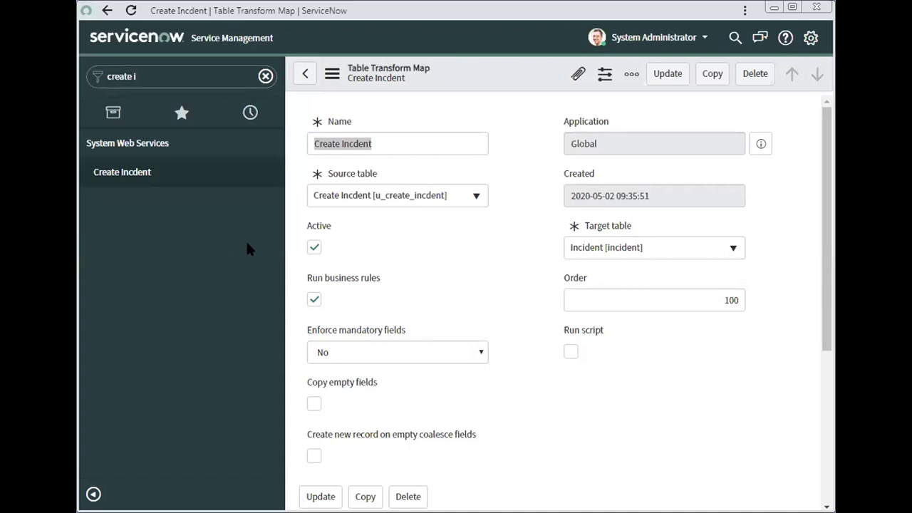
left_click(438, 269)
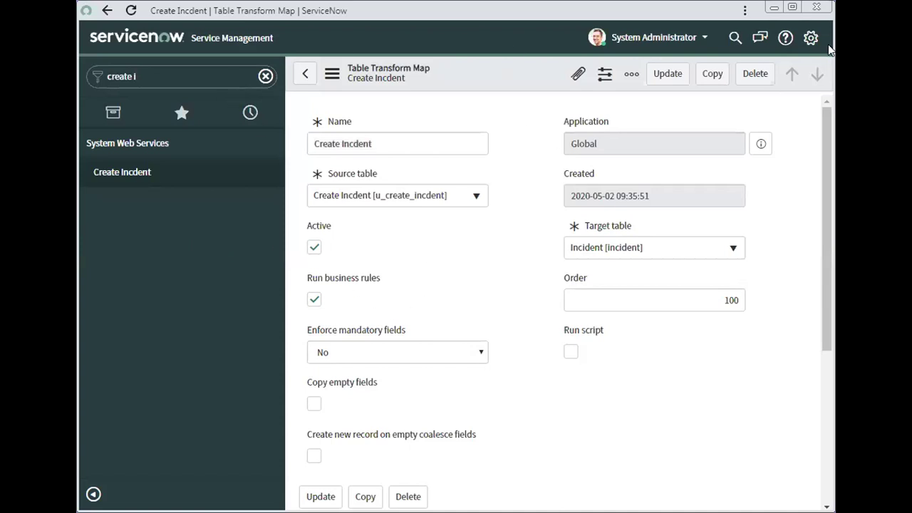
left_click(792, 7)
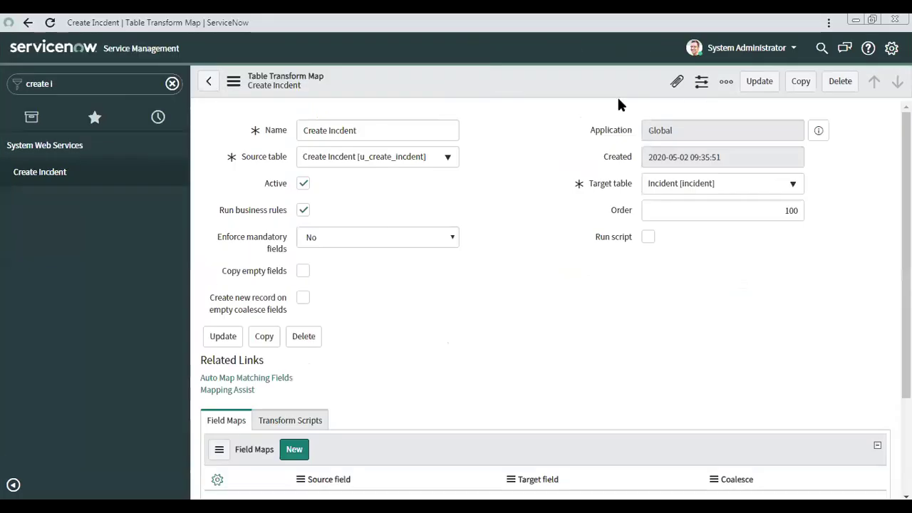
scroll(380, 413, "down", 2)
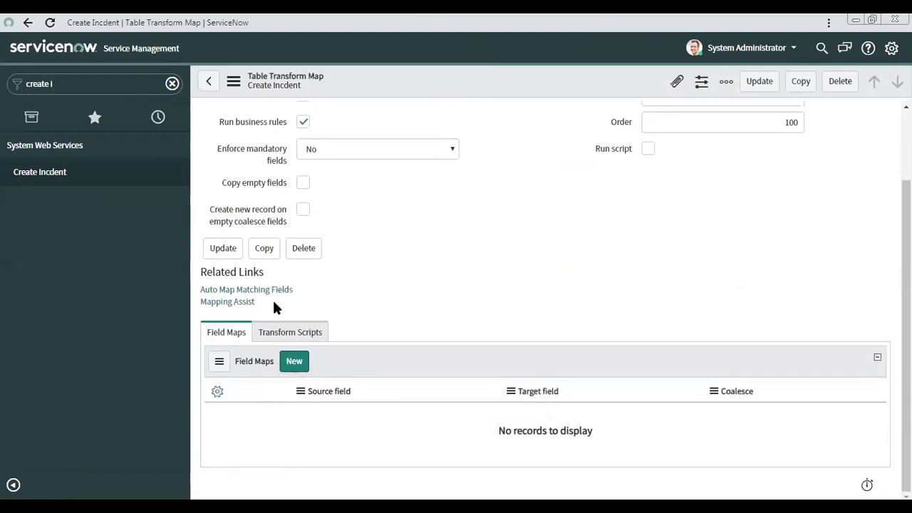
left_click(227, 302)
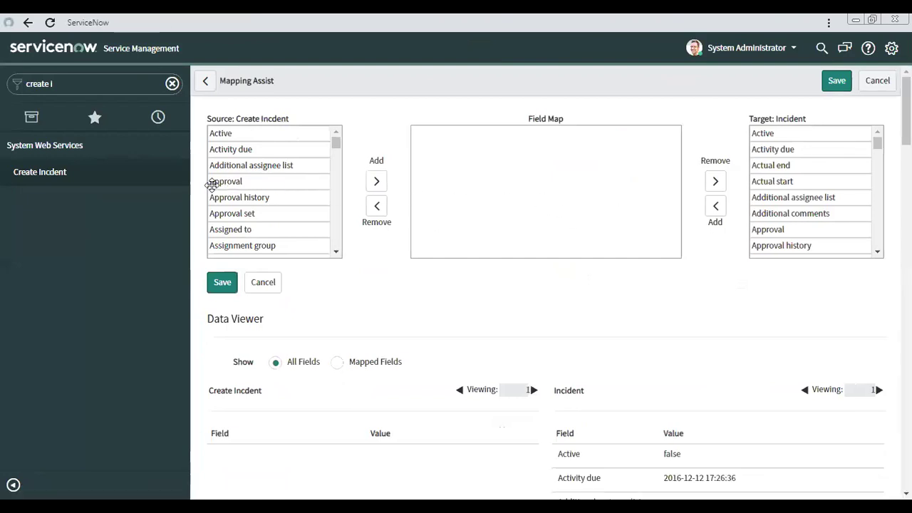
Map the source Short description field to the Incident Short description field.
left_click(249, 161)
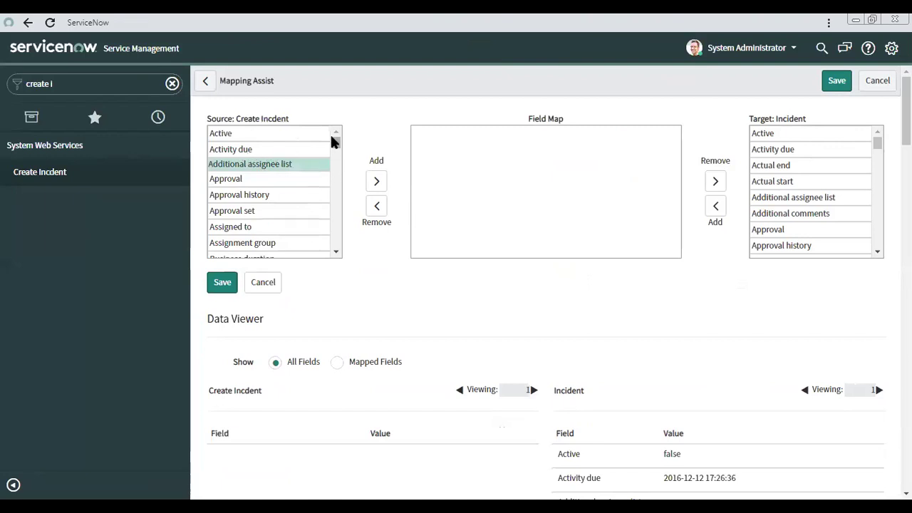
left_click_drag(339, 143, 306, 220)
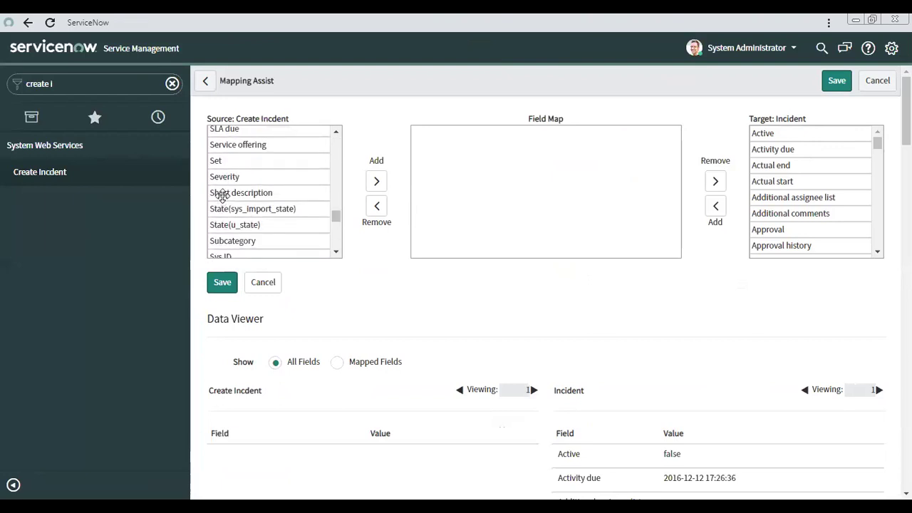
double_click(250, 192)
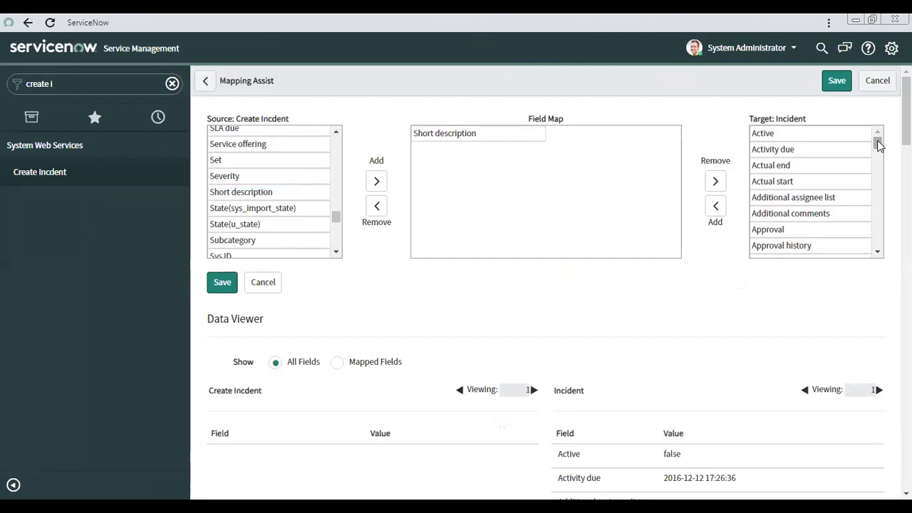
left_click_drag(878, 143, 880, 233)
left_click(785, 184)
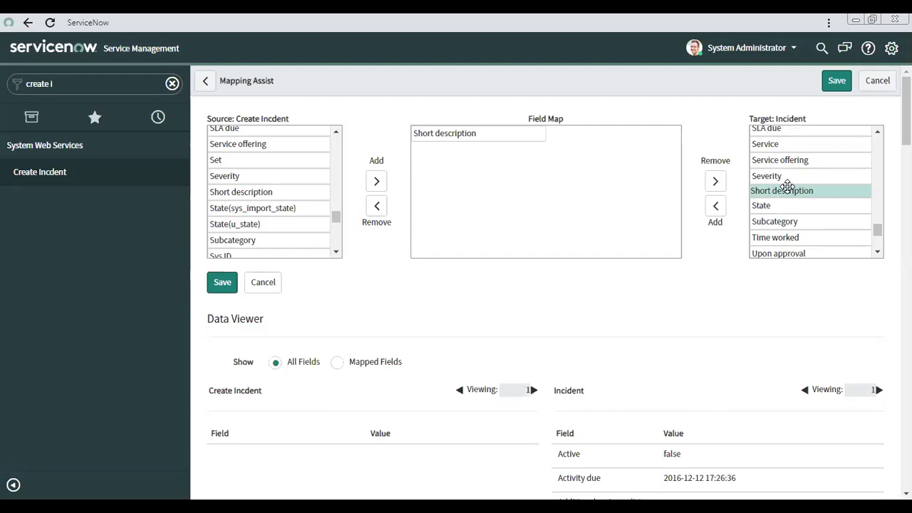
double_click(785, 187)
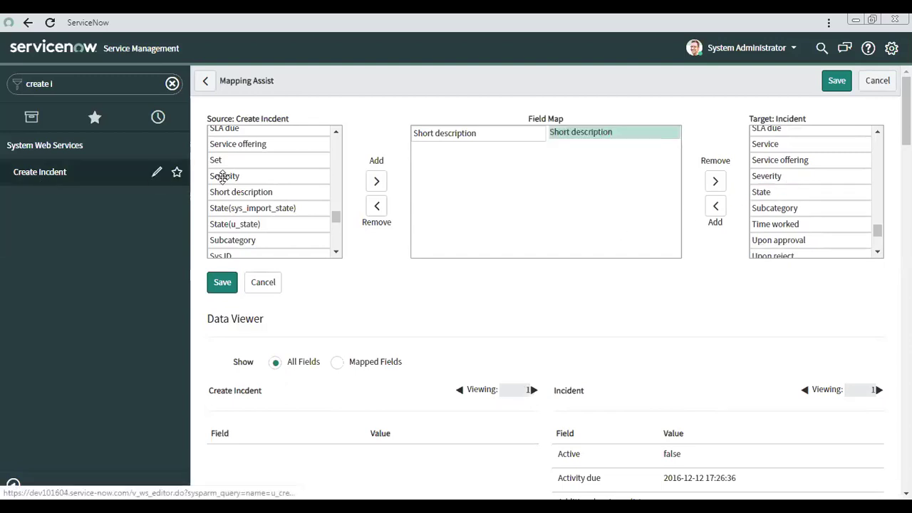
Map source Category to Incident Category and save both field mappings.
scroll(286, 191, "up", 10)
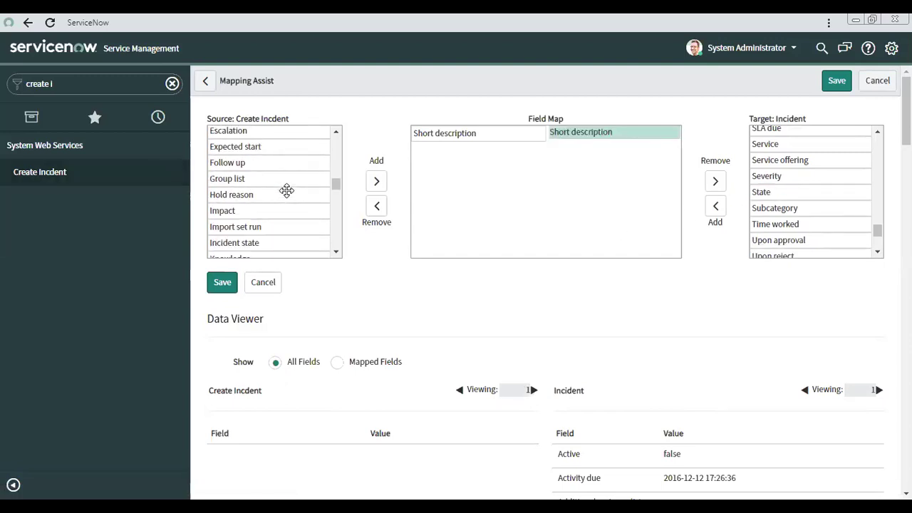
scroll(285, 191, "up", 6)
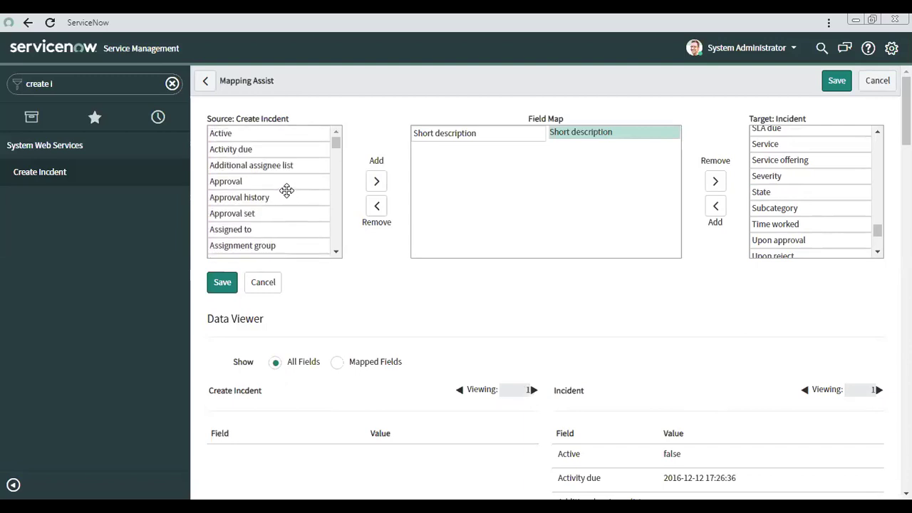
scroll(286, 191, "down", 3)
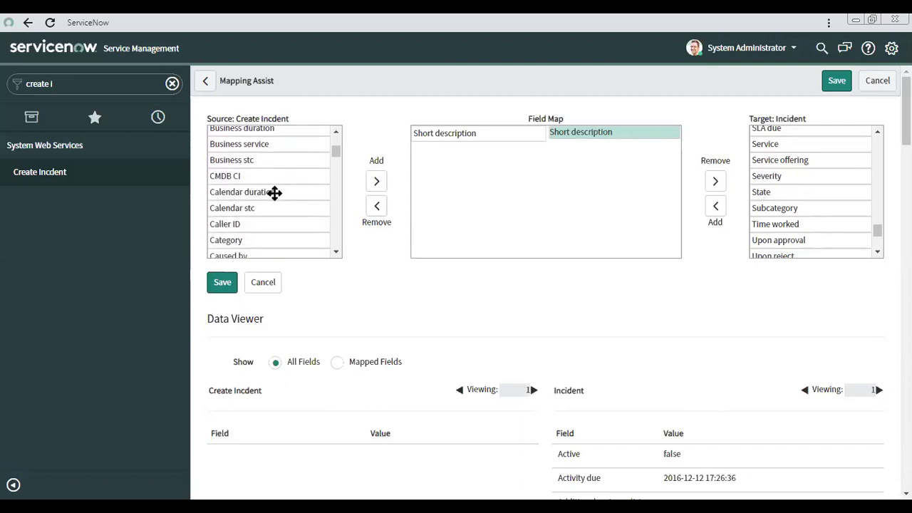
scroll(274, 192, "down", 2)
left_click(230, 175)
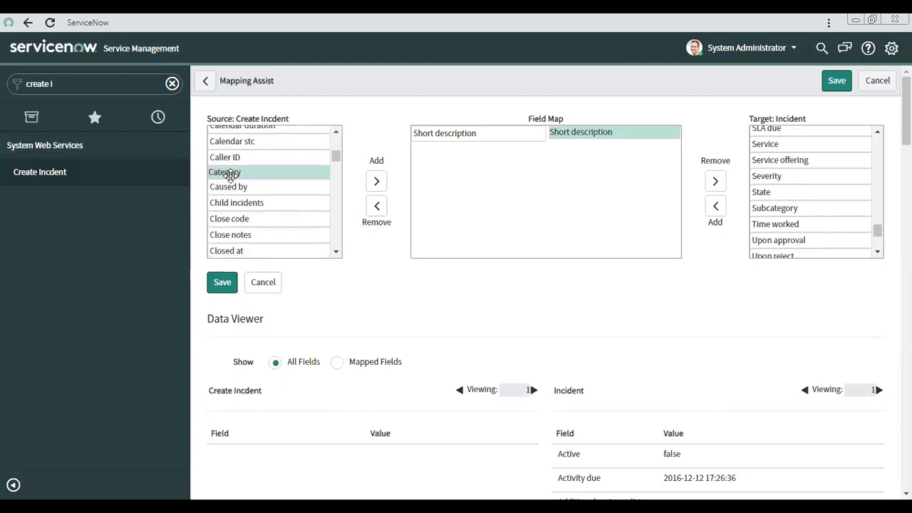
double_click(230, 174)
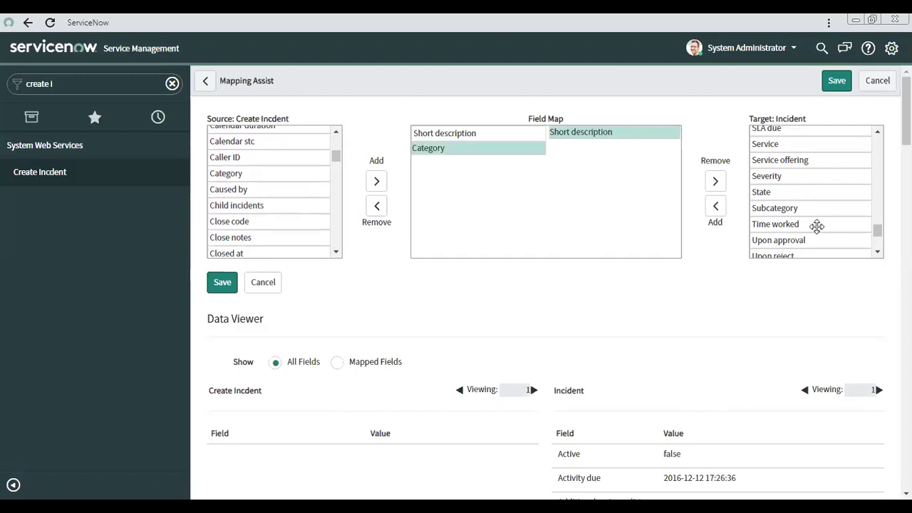
scroll(812, 208, "up", 3)
scroll(812, 208, "up", 5)
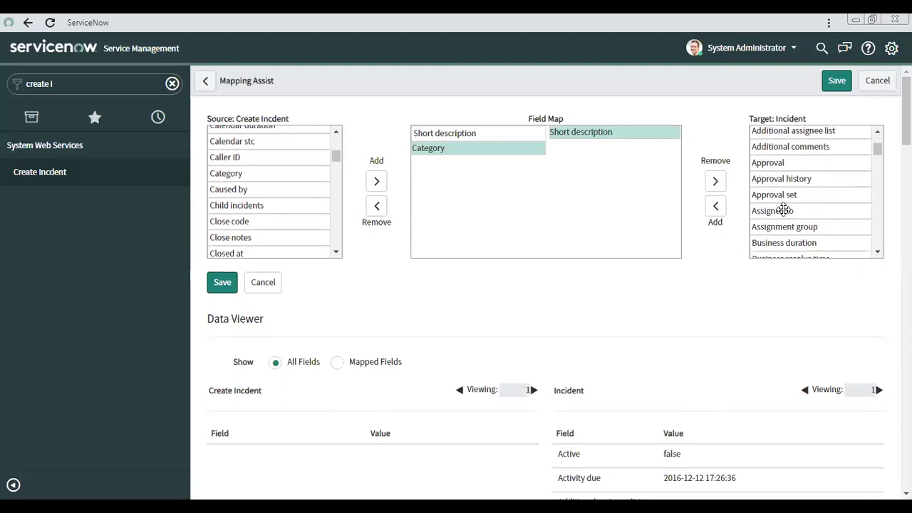
scroll(782, 208, "down", 4)
scroll(769, 226, "down", 2)
left_click(770, 226)
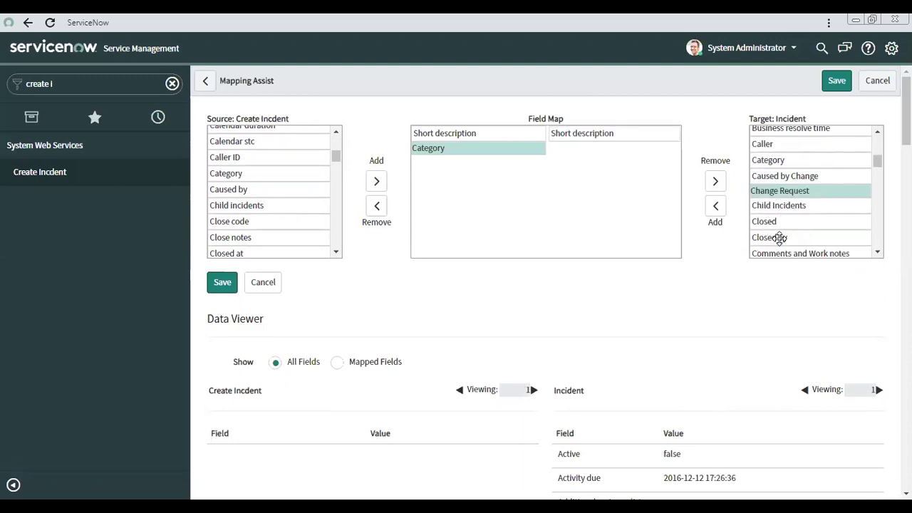
double_click(770, 159)
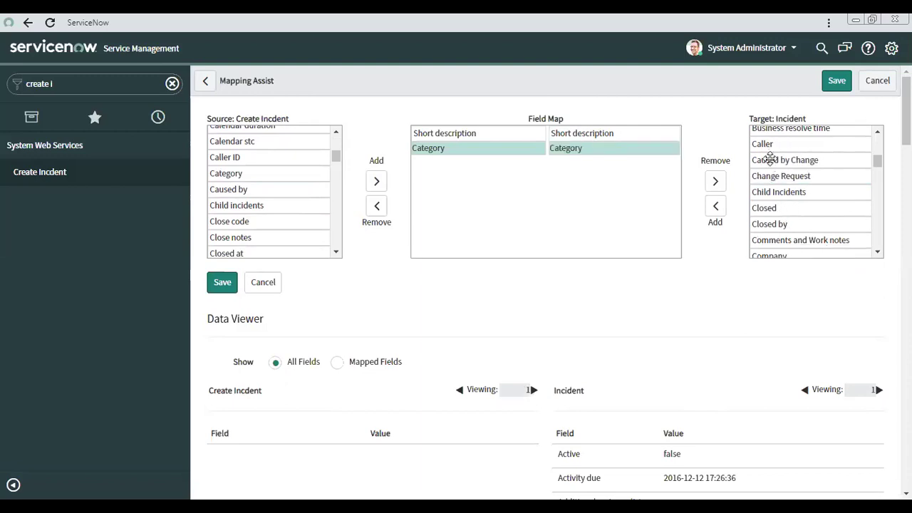
left_click(834, 82)
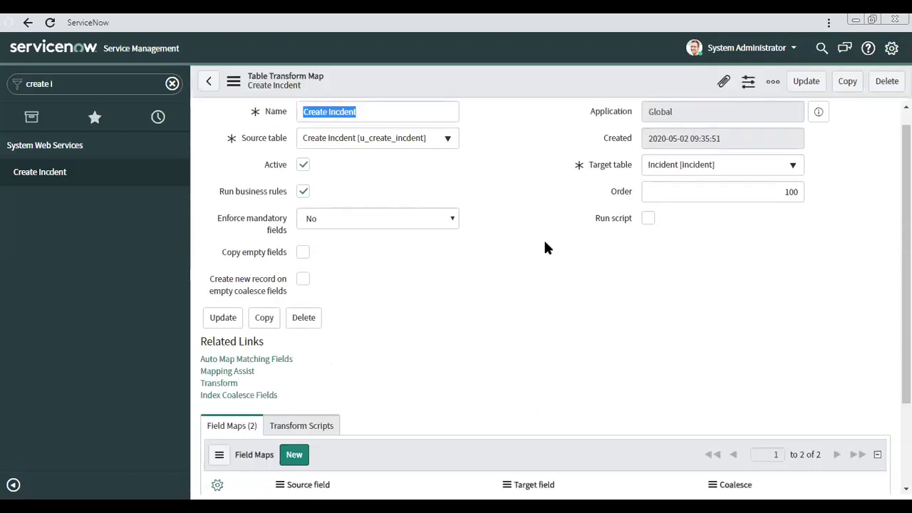
Check the transform map lists Field Maps (2), then tick Run script to show the script editor.
scroll(543, 248, "down", 3)
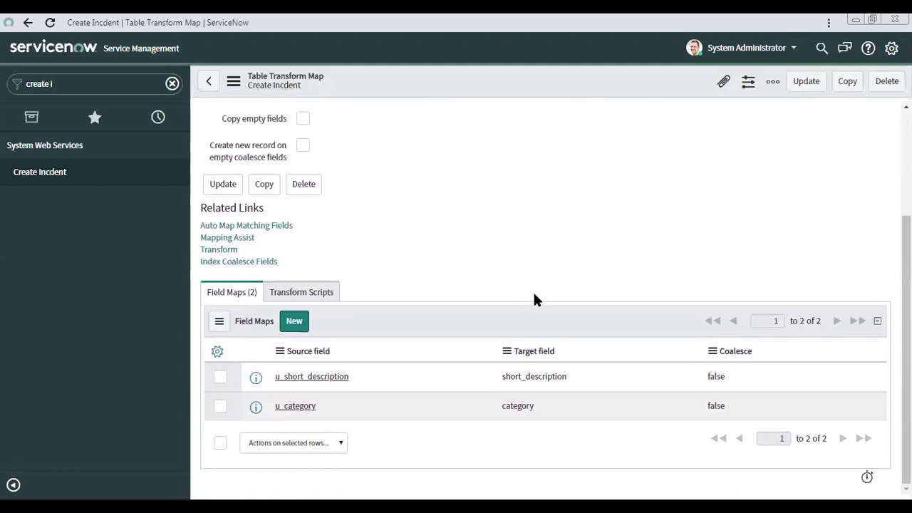
scroll(538, 297, "up", 3)
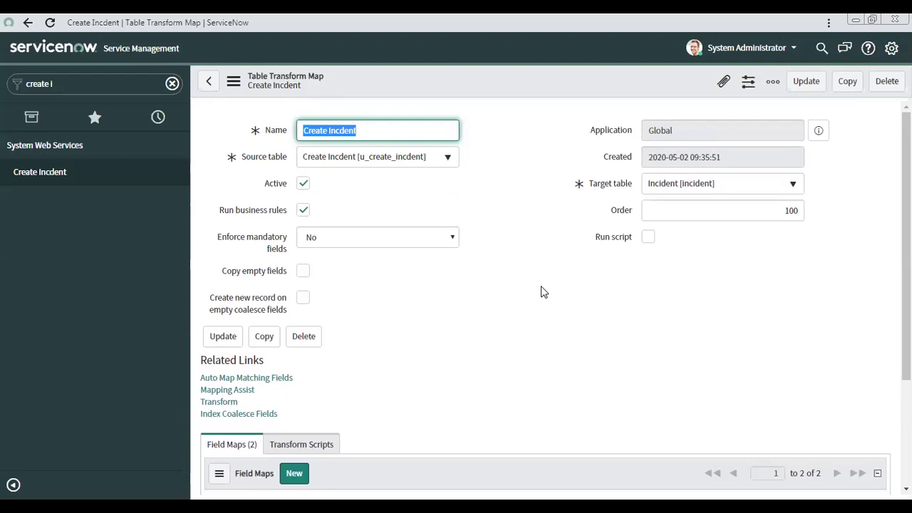
scroll(541, 291, "down", 3)
scroll(541, 286, "up", 3)
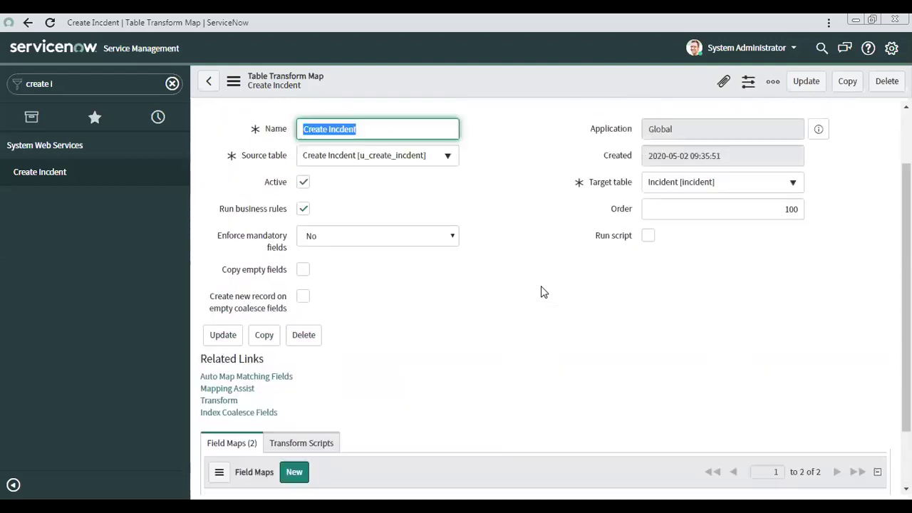
left_click(648, 237)
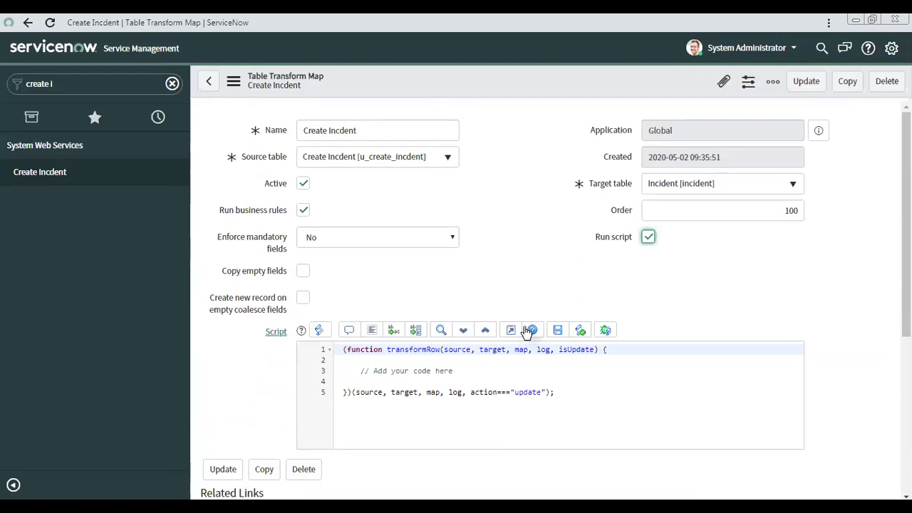
Replace the placeholder comment with a vargr GlideRecord snippet querying the sys_user table.
left_click_drag(454, 370, 361, 373)
key("BackSpace")
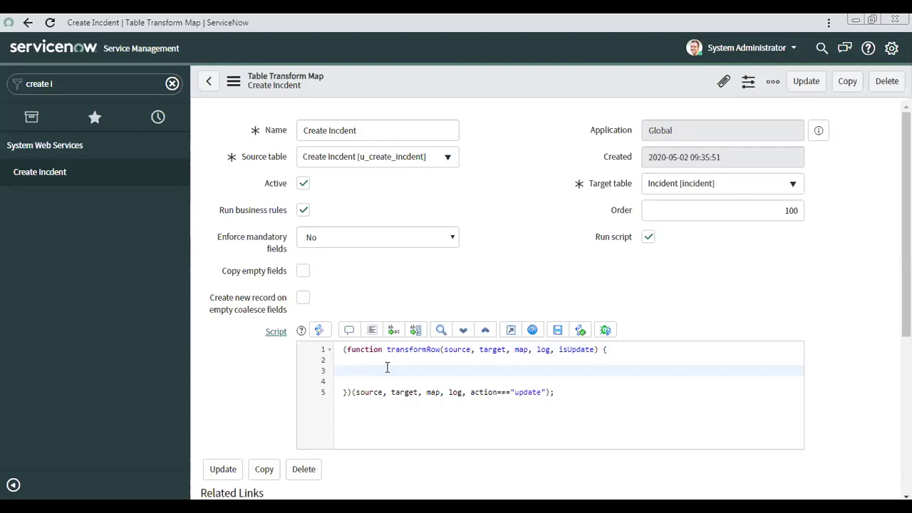
type("var gr")
key("Tab")
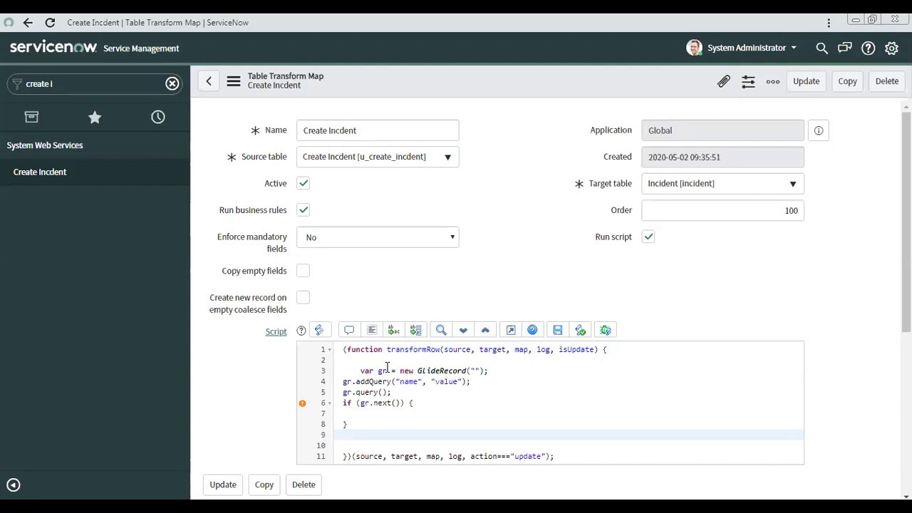
left_click(473, 370)
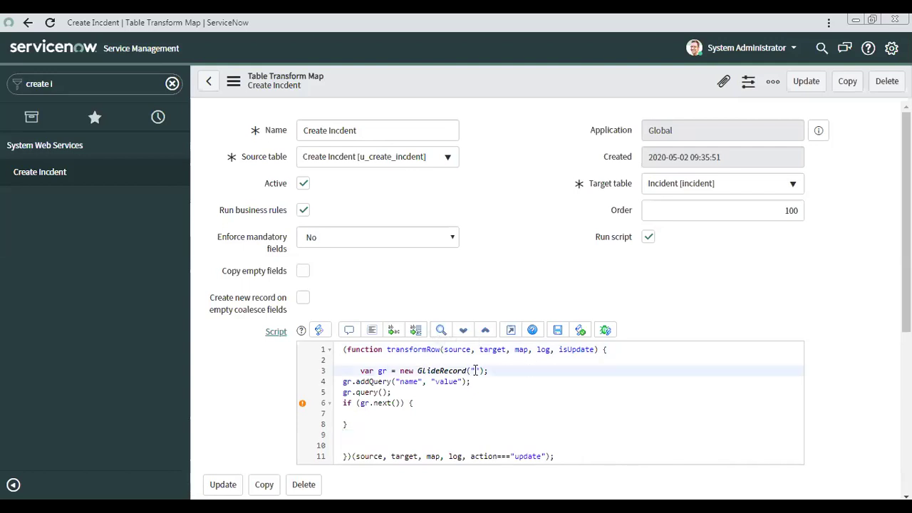
type("sys_user")
Make the addQuery filter email equal to source.u_caller_id.
double_click(409, 381)
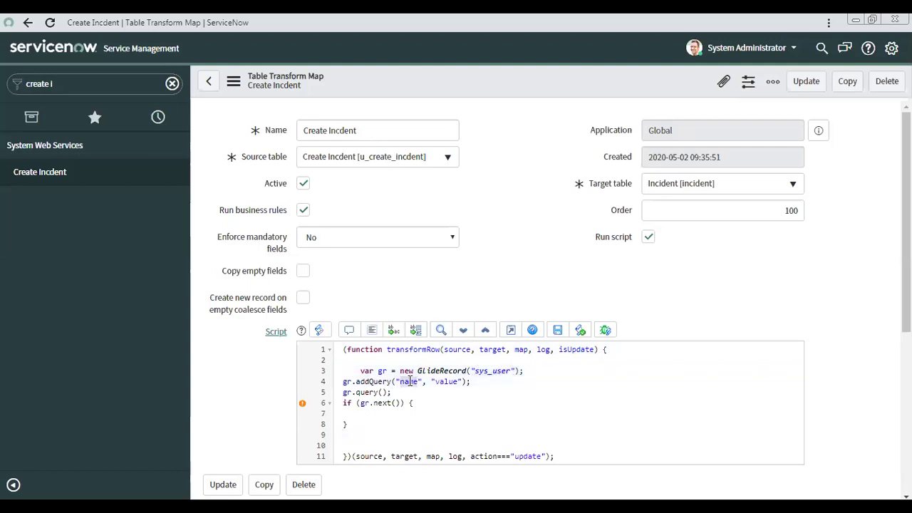
key("BackSpace")
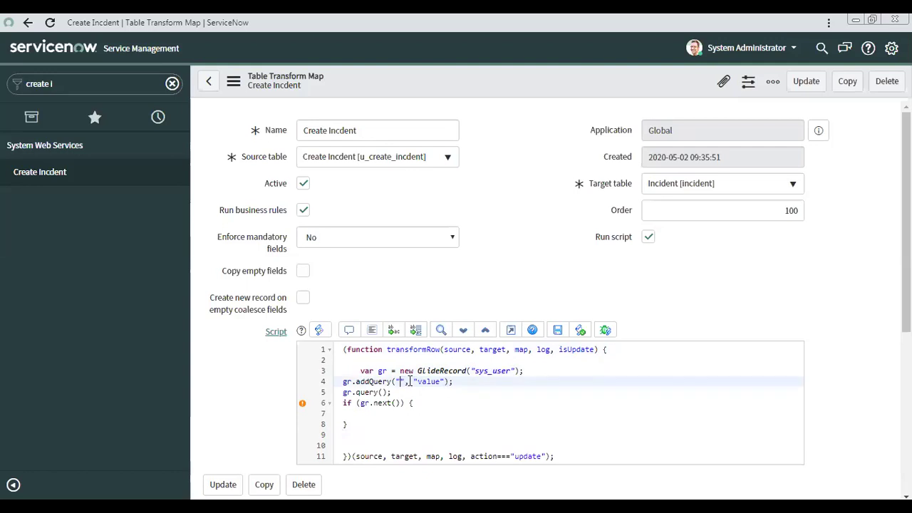
type("email")
key("BackSpace")
type("ail")
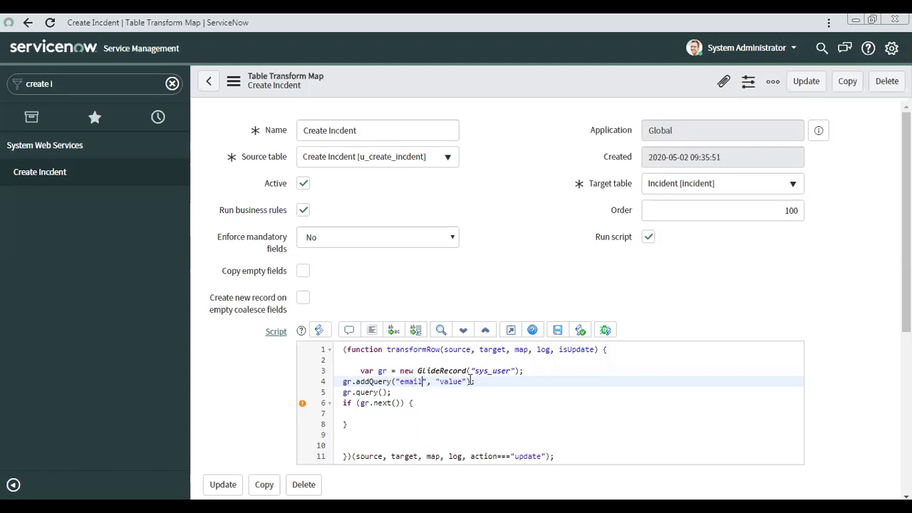
double_click(447, 381)
key("BackSpace")
key("BackSpace")
type("source.")
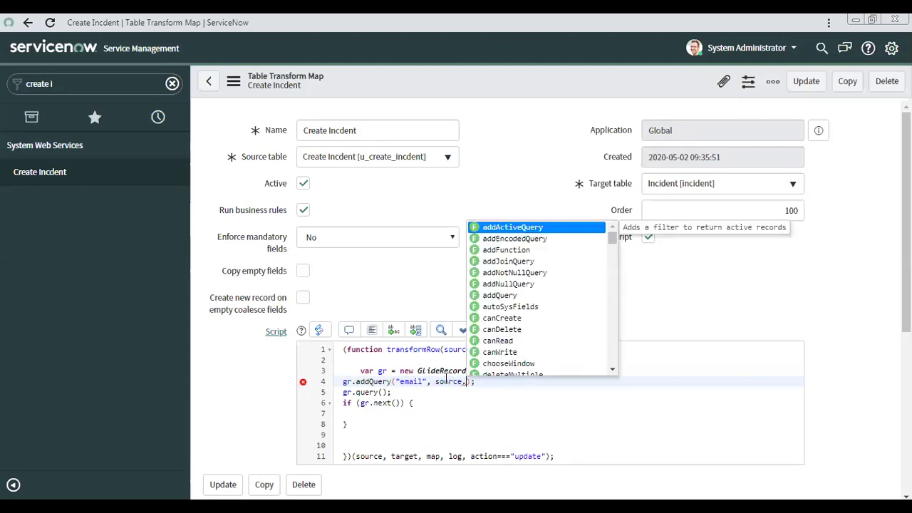
type("c")
key("BackSpace")
type("u_")
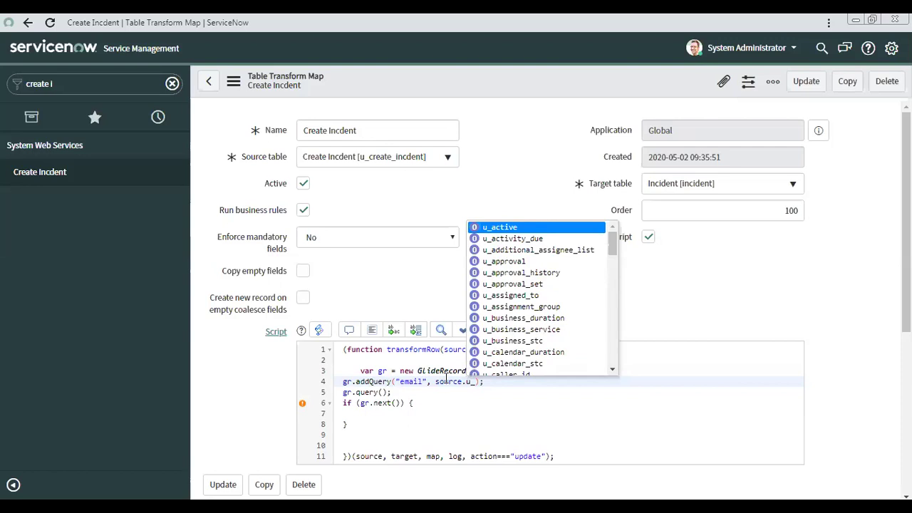
type("ca")
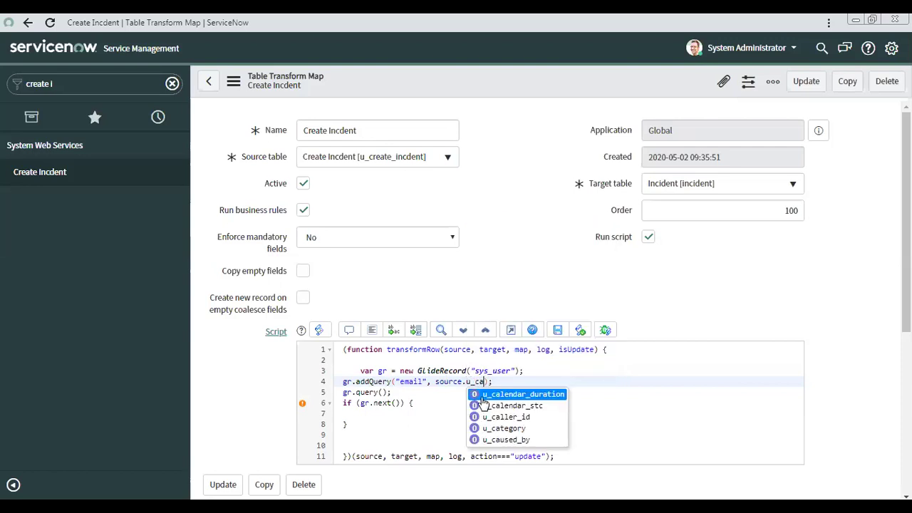
left_click(506, 418)
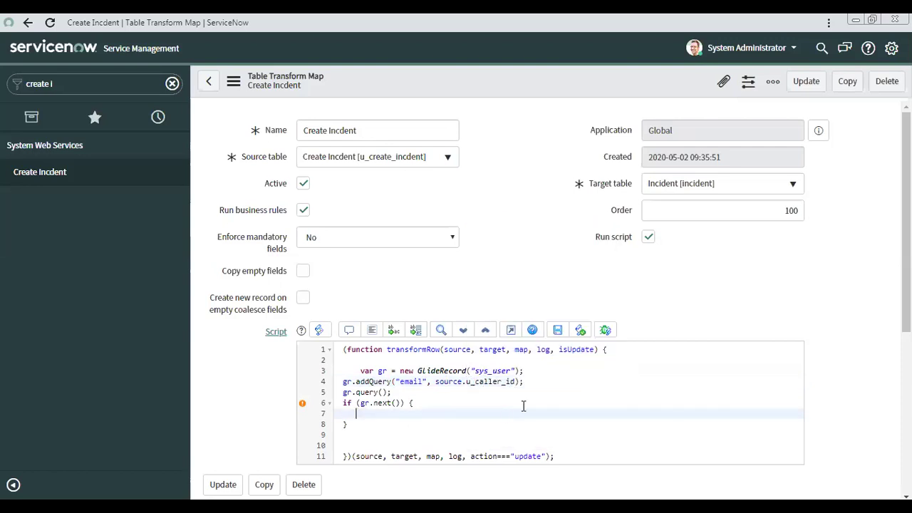
double_click(485, 381)
left_click(529, 381)
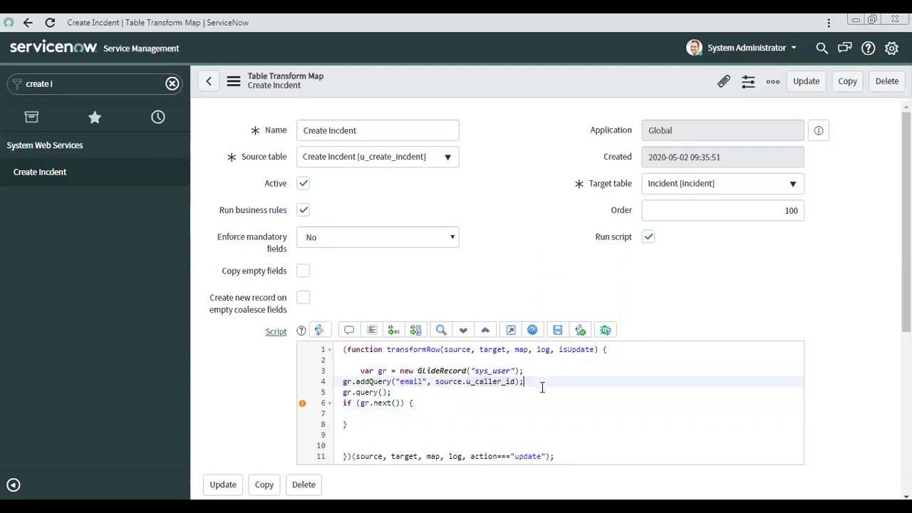
Format the script and add a semicolon to the end of line 4.
left_click(371, 330)
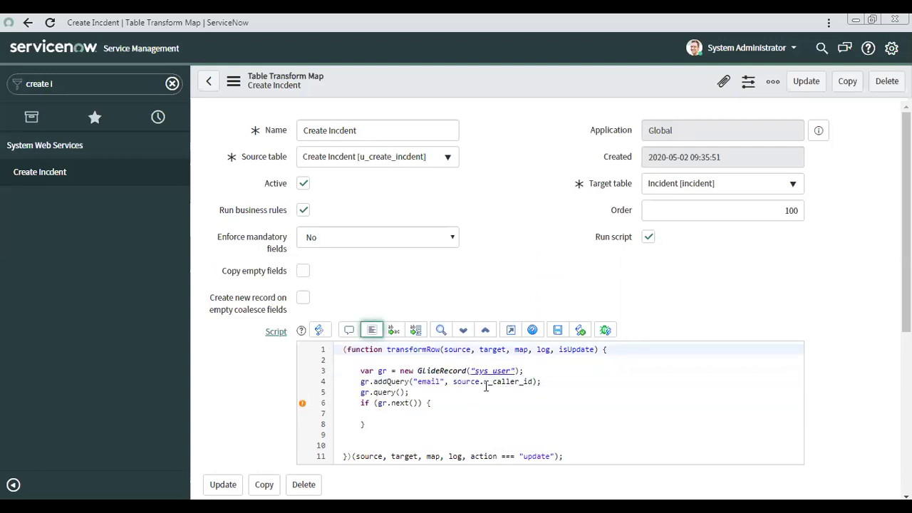
left_click(539, 382)
type(";")
key("Down")
Inside the if block, set target.caller_id = gr.sys_id; and reformat the code.
left_click(389, 415)
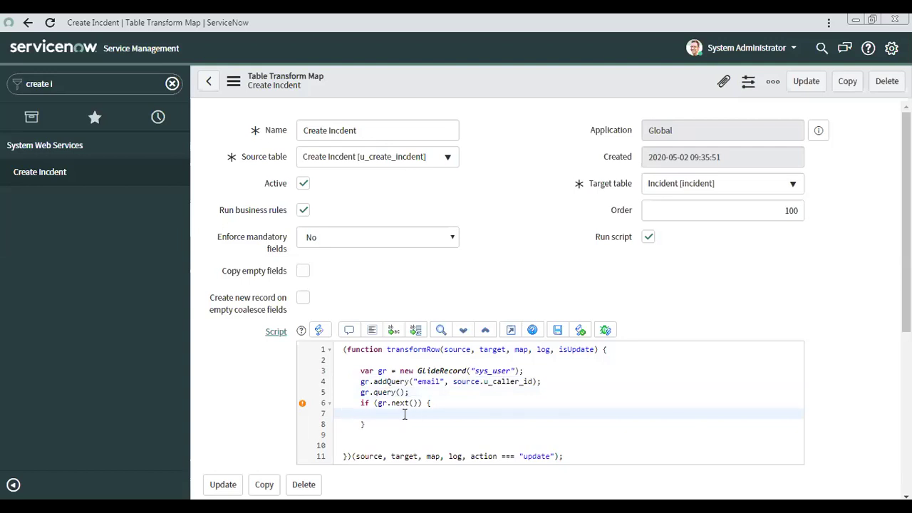
type("target.")
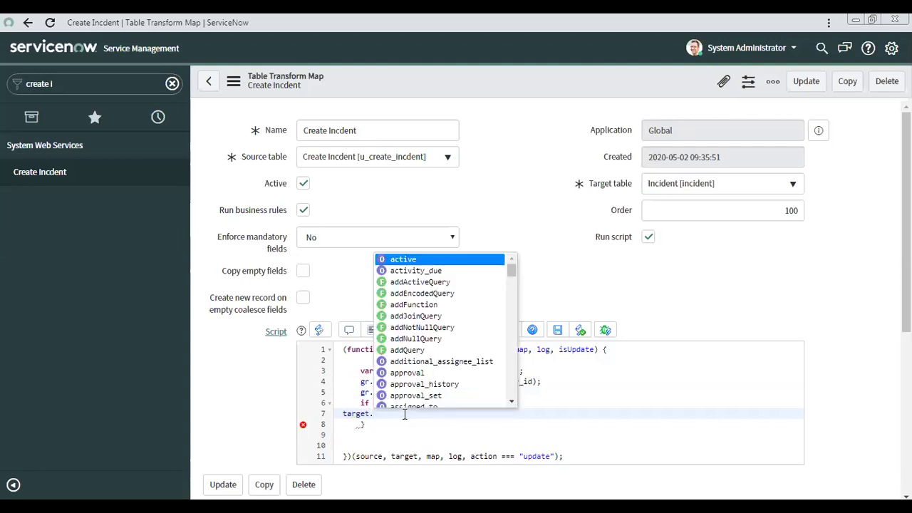
type("cal")
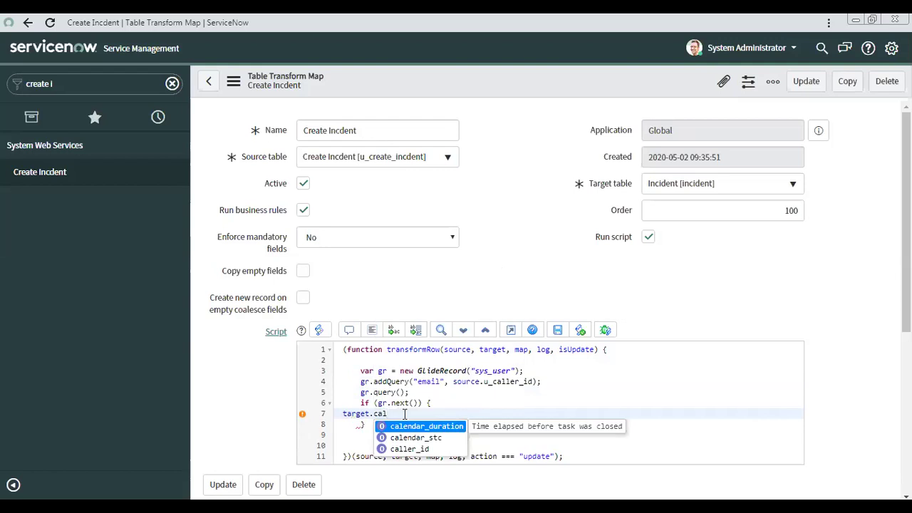
left_click(413, 449)
left_click(414, 446)
left_click(424, 413)
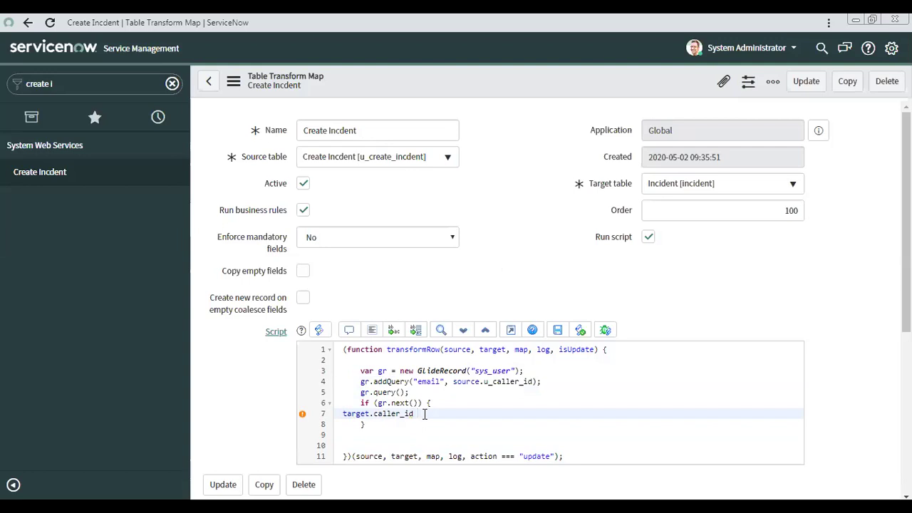
type("= gr.sys_id;")
left_click(371, 331)
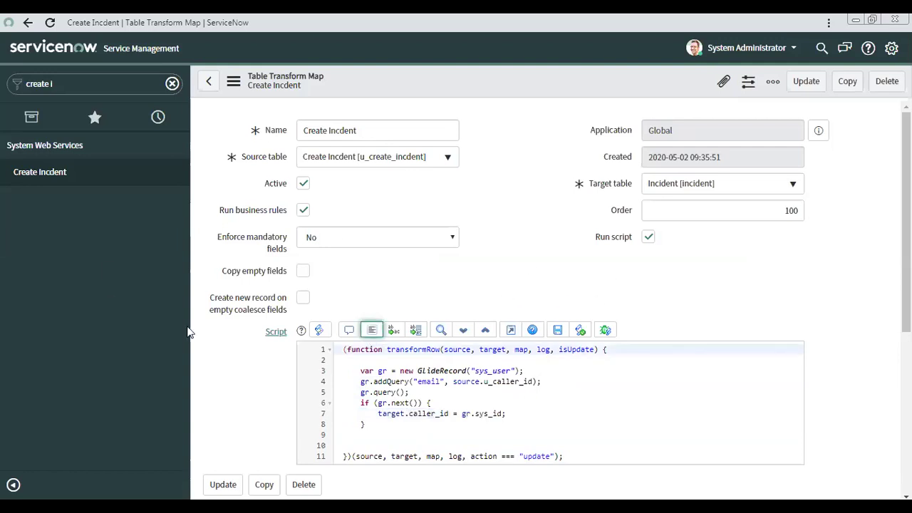
Select lines 3–8 to review the completed caller lookup code.
scroll(551, 285, "down", 2)
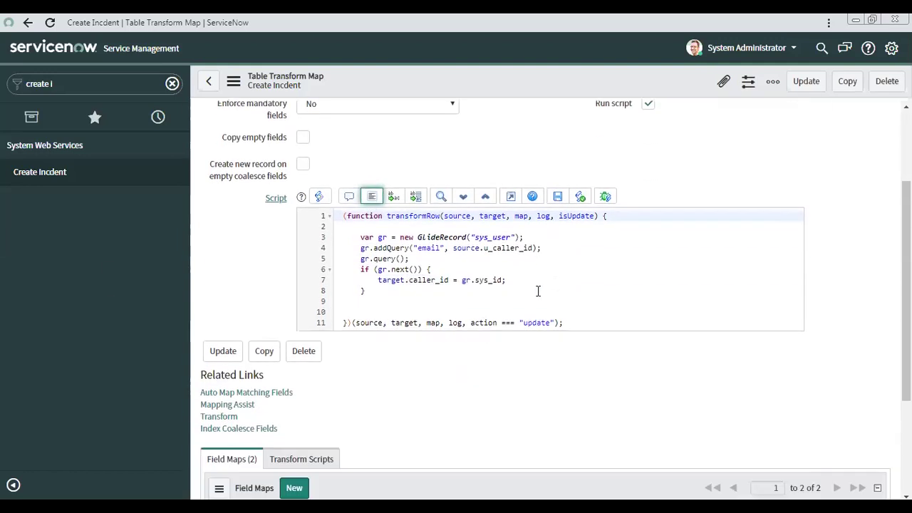
left_click_drag(377, 299, 361, 241)
left_click(371, 293)
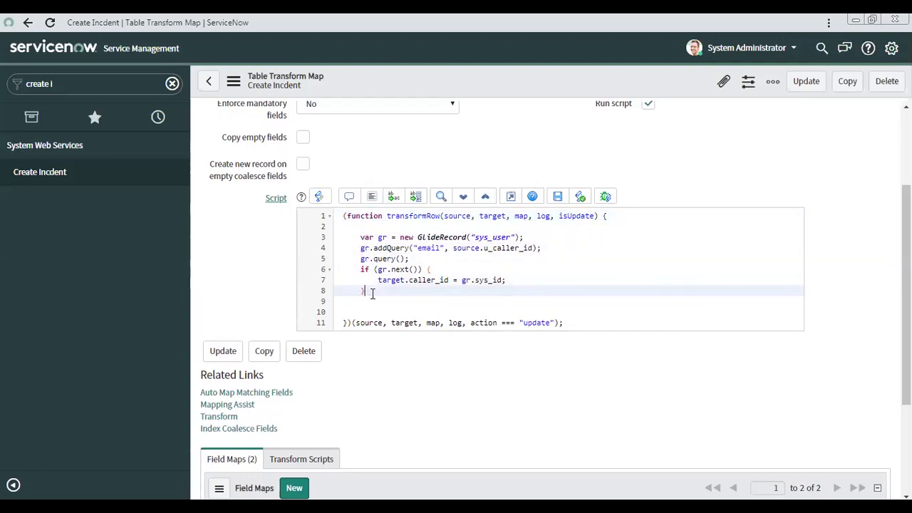
left_click_drag(372, 294, 356, 240)
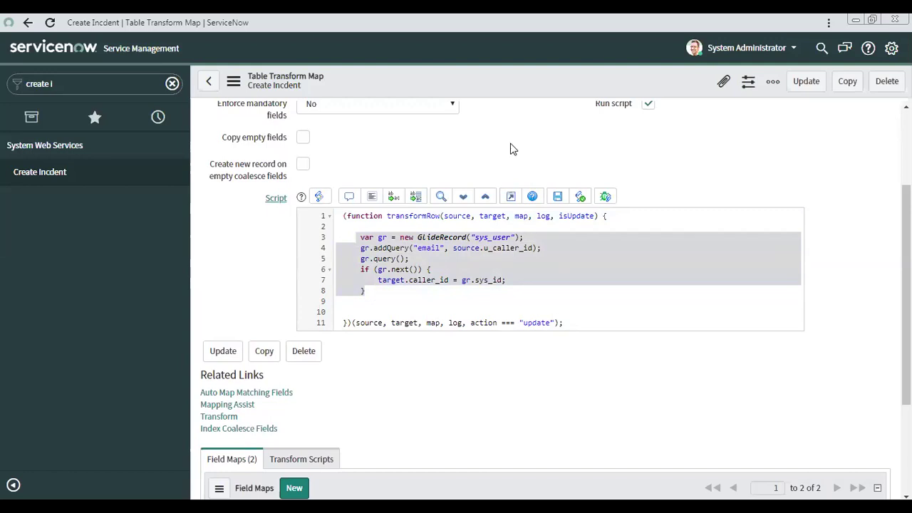
scroll(510, 149, "down", 2)
scroll(511, 168, "up", 5)
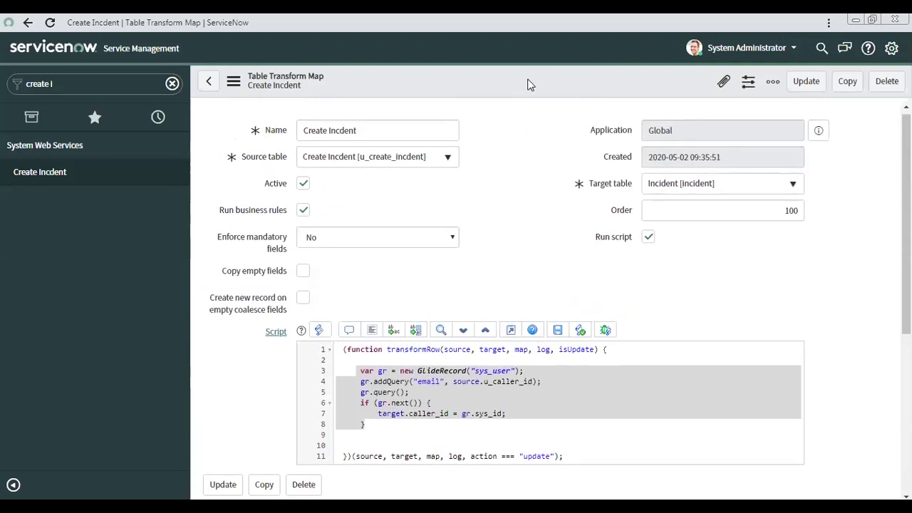
Save the Create Incdent transform map with its caller lookup script from the header menu.
right_click(529, 84)
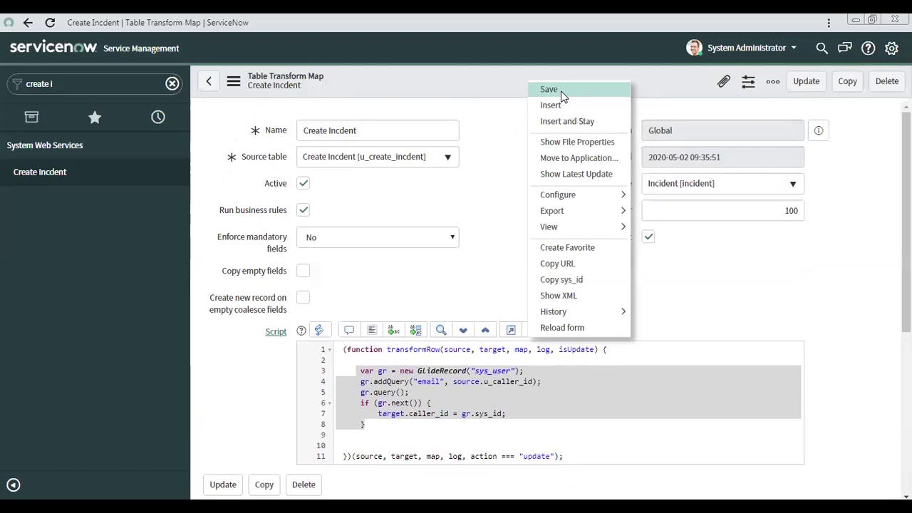
left_click(562, 91)
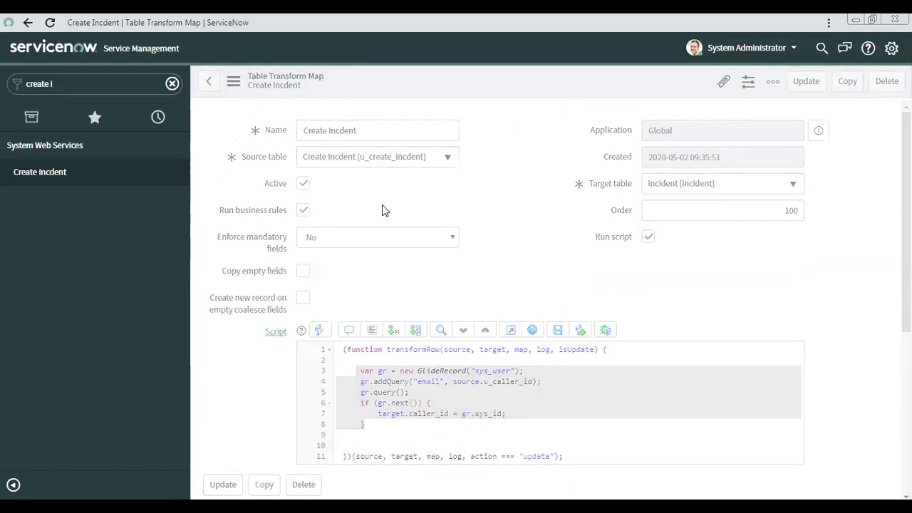
Open the Create Incdent web service definition and launch Explore REST API from its Related Links.
left_click(63, 178)
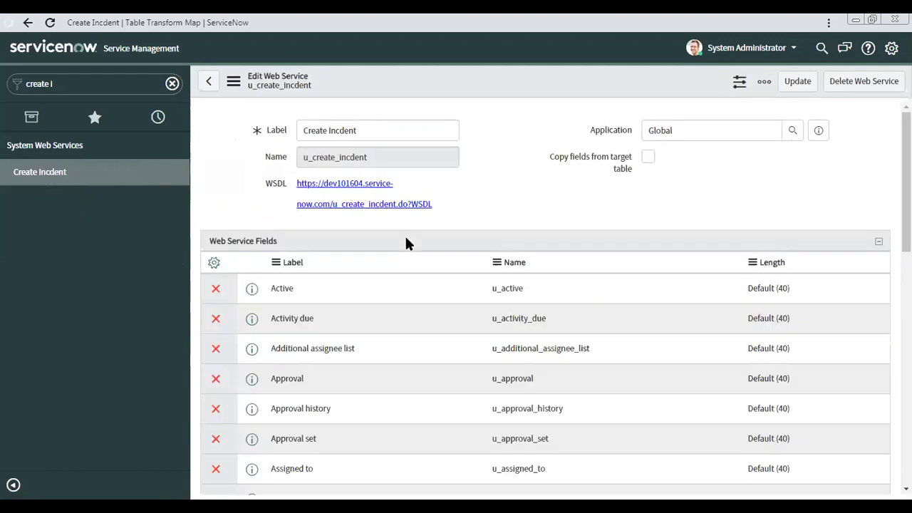
scroll(584, 236, "down", 12)
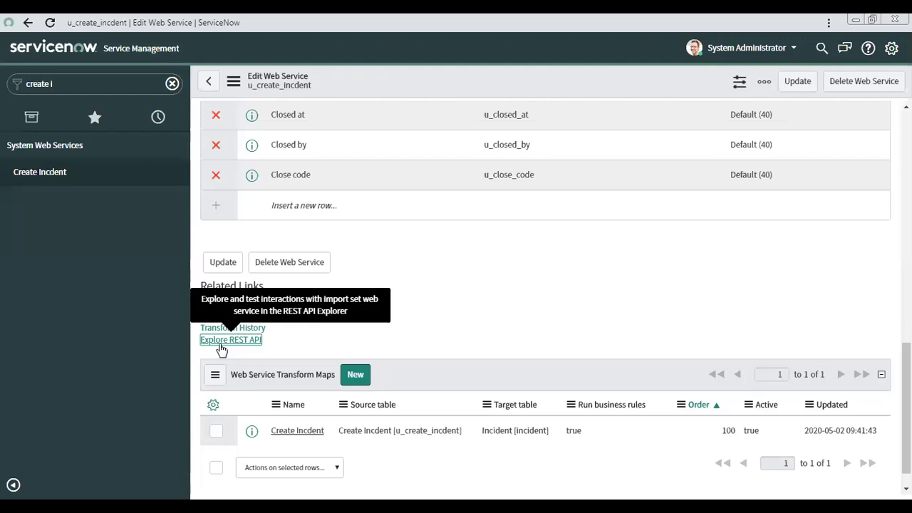
left_click(221, 348)
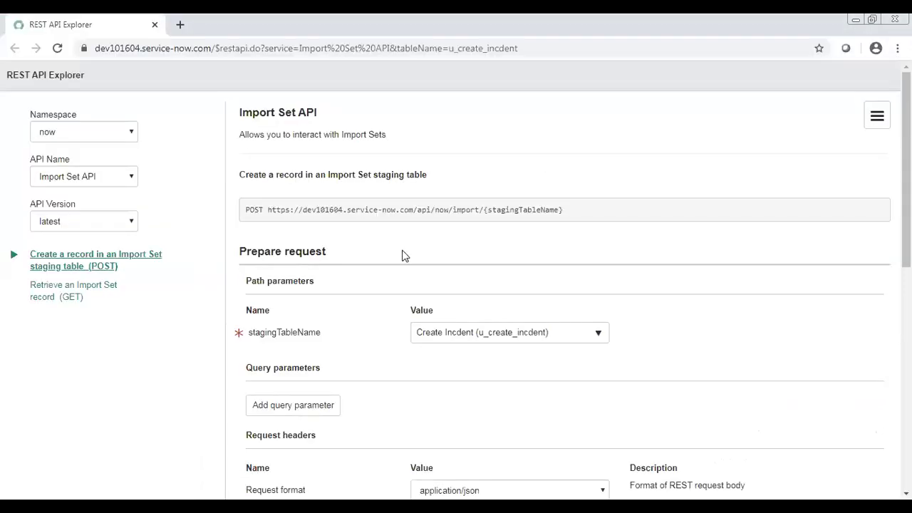
Scroll the REST API Explorer's Builder tab down to the Request Body section.
scroll(346, 330, "down", 1)
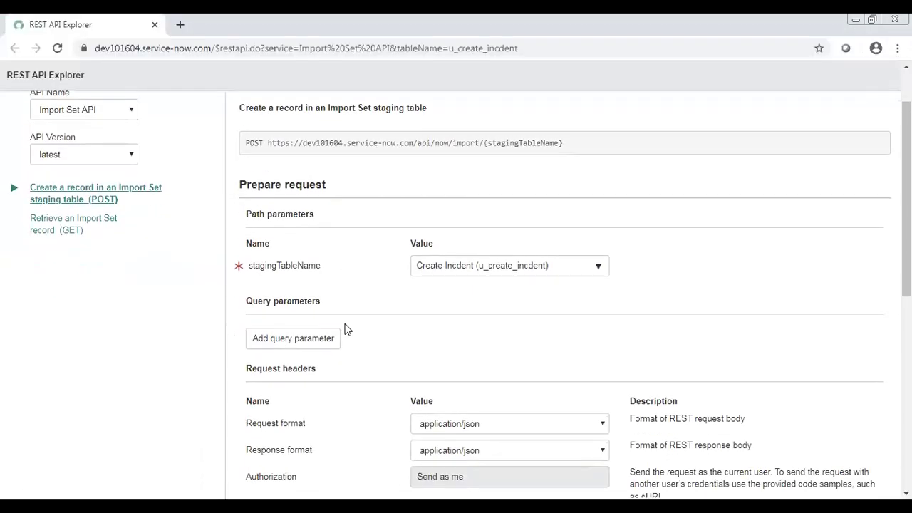
scroll(344, 329, "up", 1)
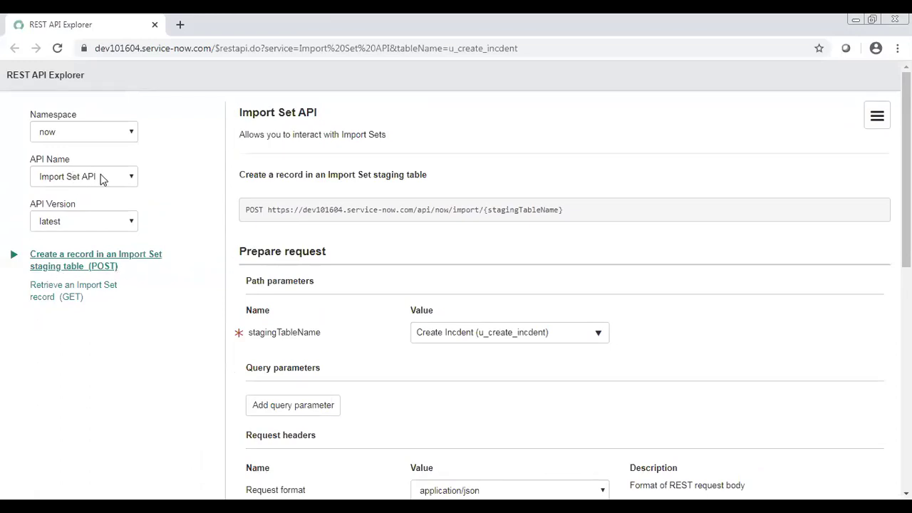
scroll(389, 302, "down", 1)
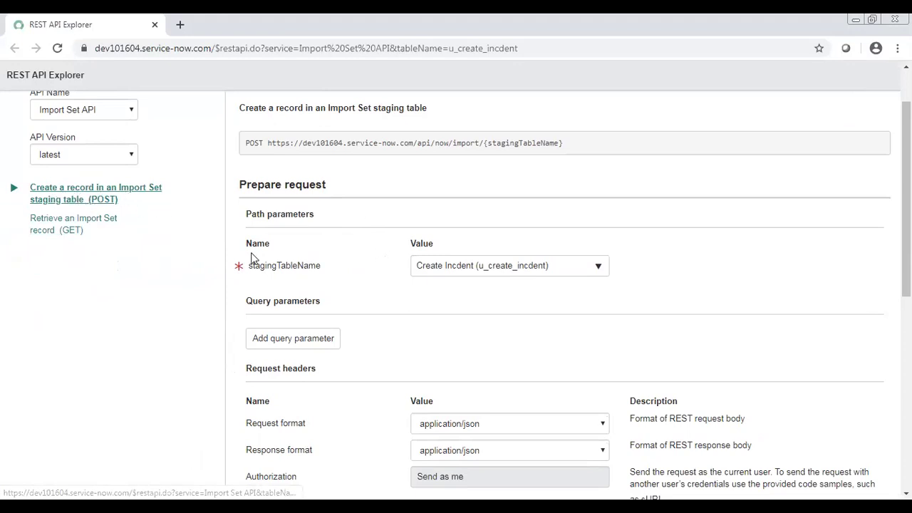
scroll(376, 250, "down", 1)
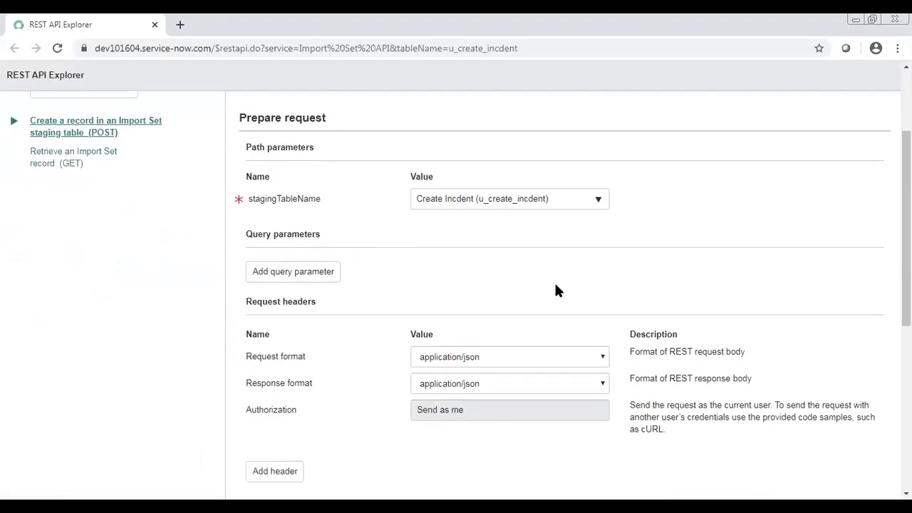
scroll(556, 290, "down", 1)
scroll(318, 252, "down", 1)
scroll(416, 209, "down", 2)
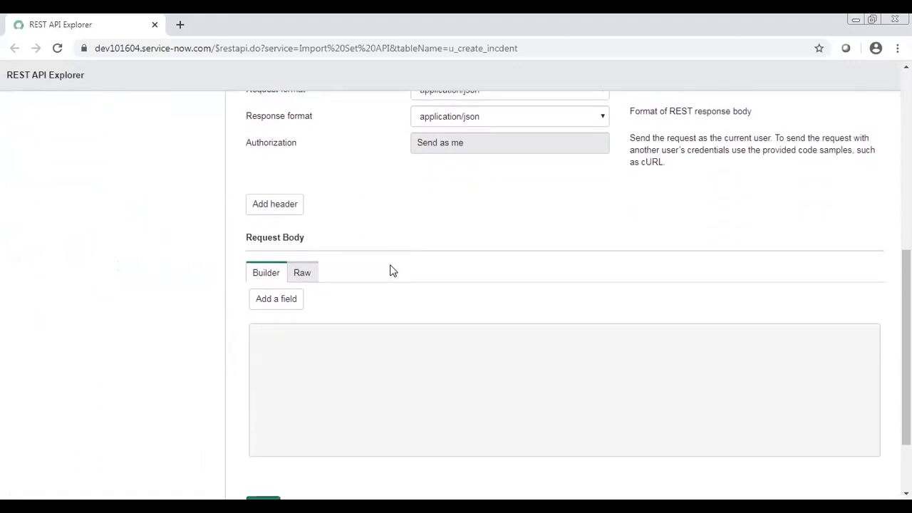
Add a request body row with Caller ID as its field, then return to the web service window.
left_click(273, 299)
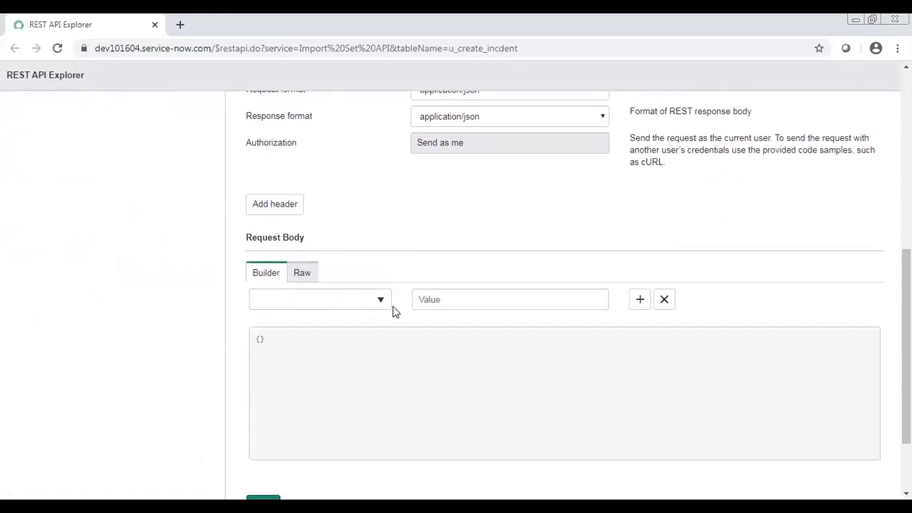
left_click(305, 302)
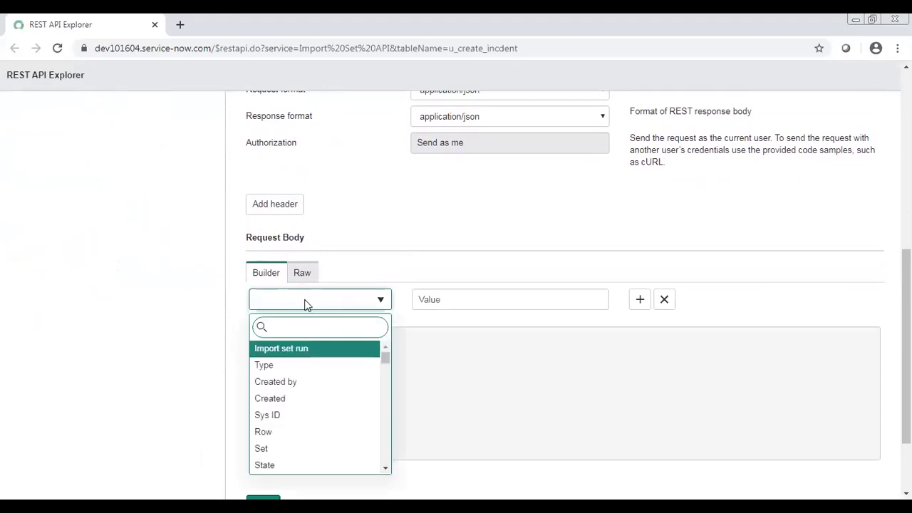
type("call")
key("Return")
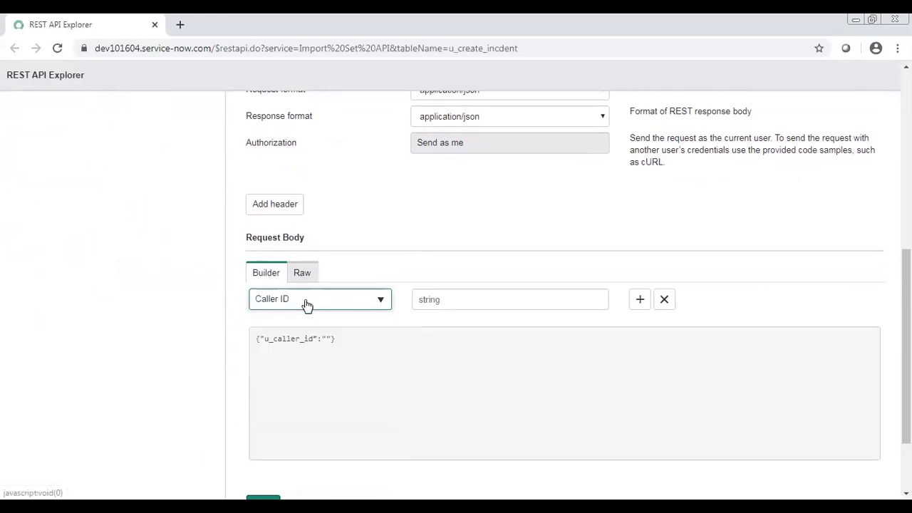
left_click(329, 339)
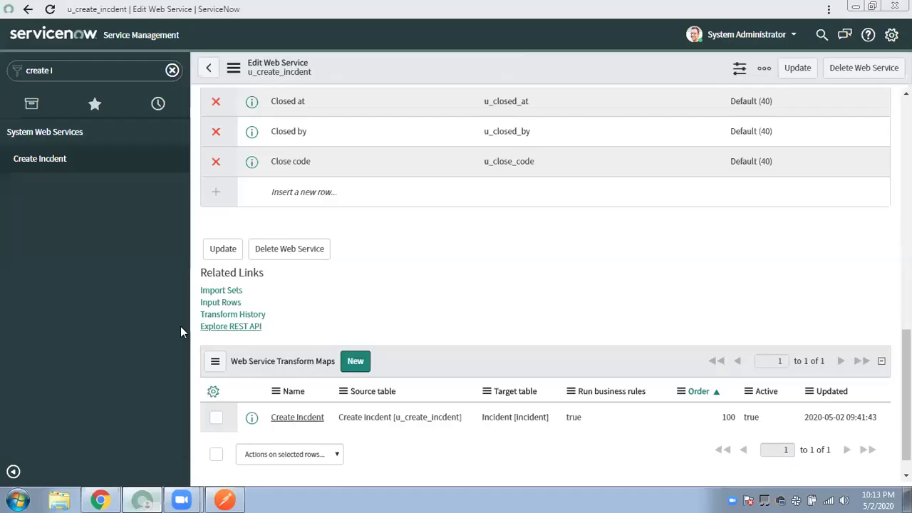
Filter the navigator for 'user', open User Administration > Users and select a user's e-mail address.
left_click(66, 66)
key("BackSpace")
type("user")
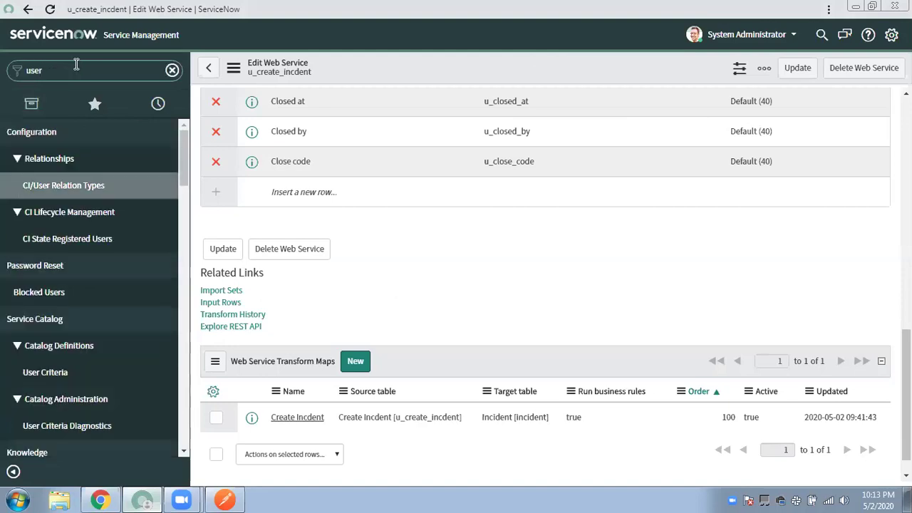
scroll(124, 264, "down", 3)
scroll(125, 262, "down", 5)
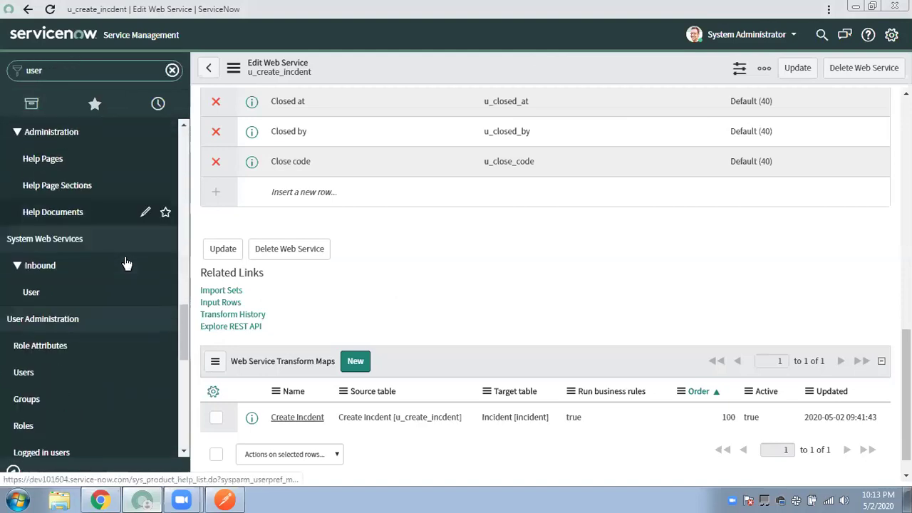
left_click(25, 383)
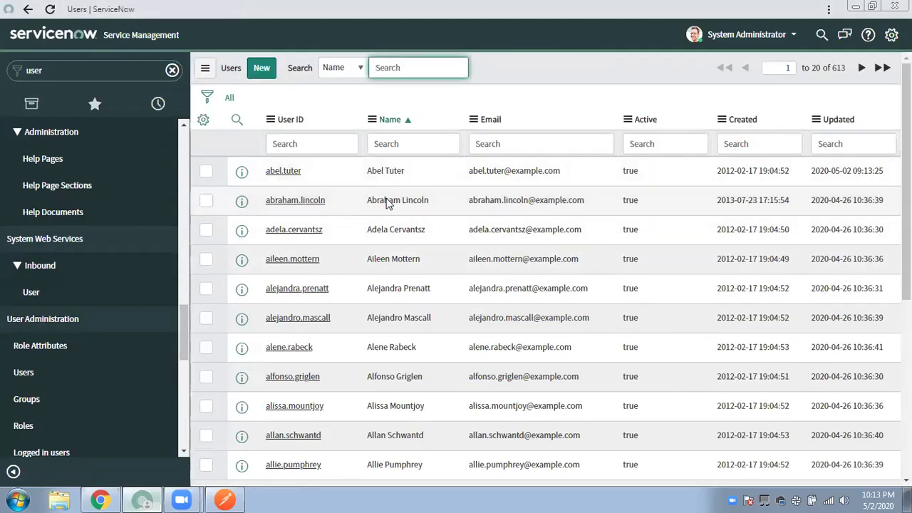
left_click(560, 197)
left_click_drag(584, 200, 459, 200)
key("ctrl+c")
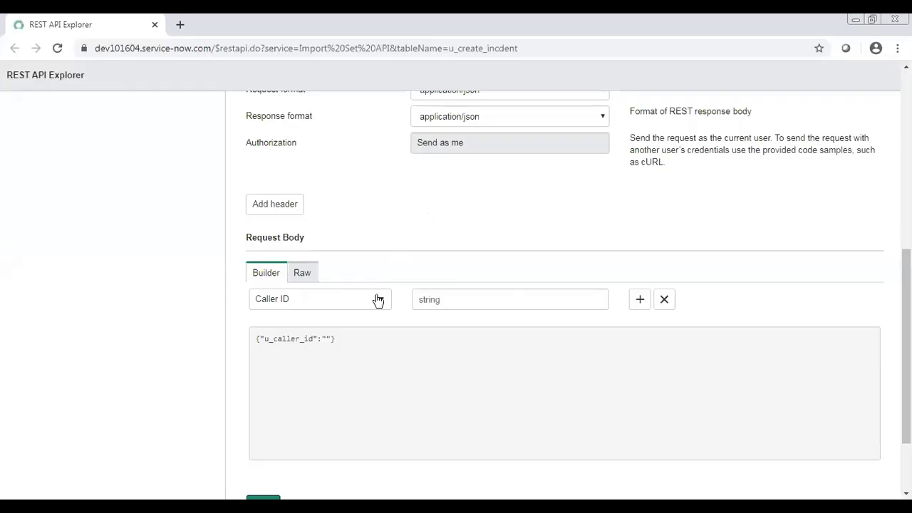
Paste the copied e-mail as the Caller ID value and add Short description 'New Test'.
left_click(446, 299)
key("ctrl+v")
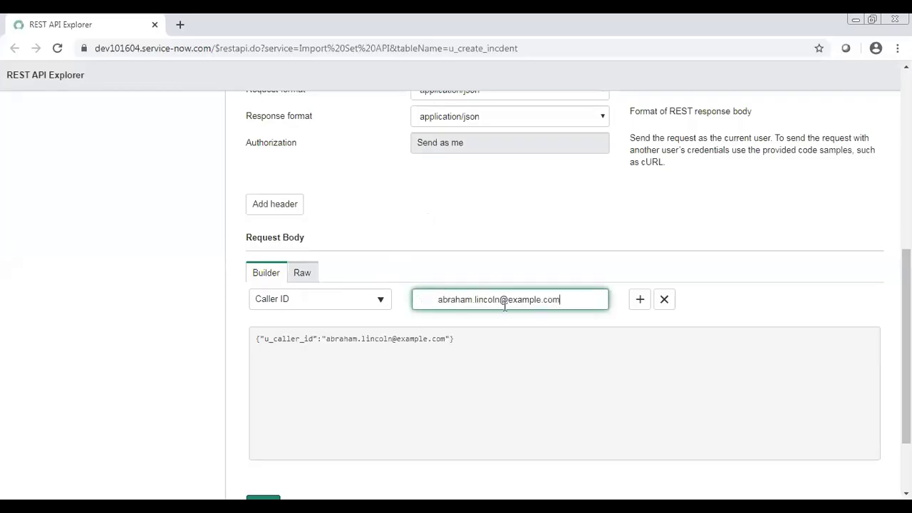
key("Home")
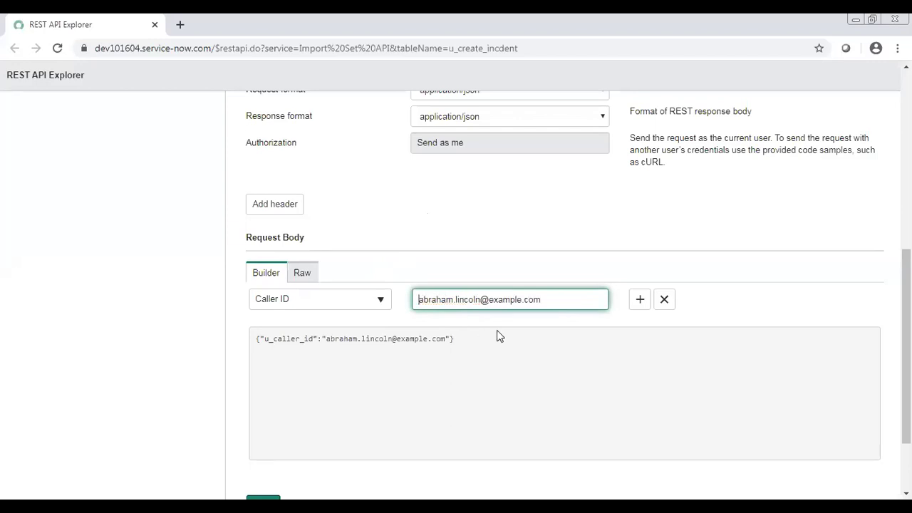
left_click(639, 299)
left_click(361, 330)
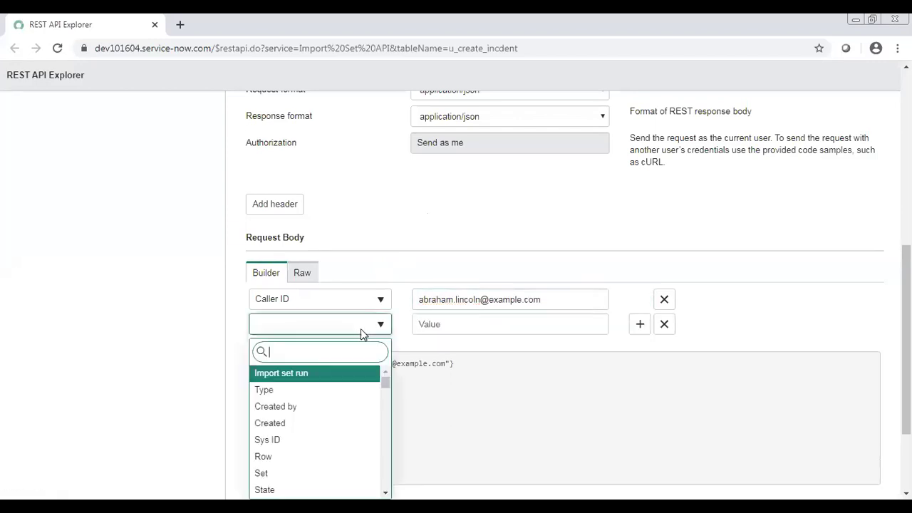
type("sho")
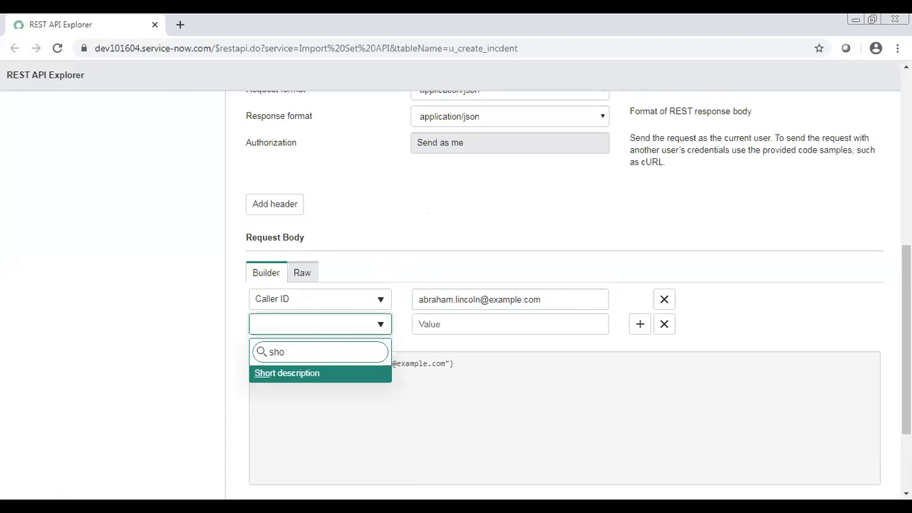
left_click(300, 374)
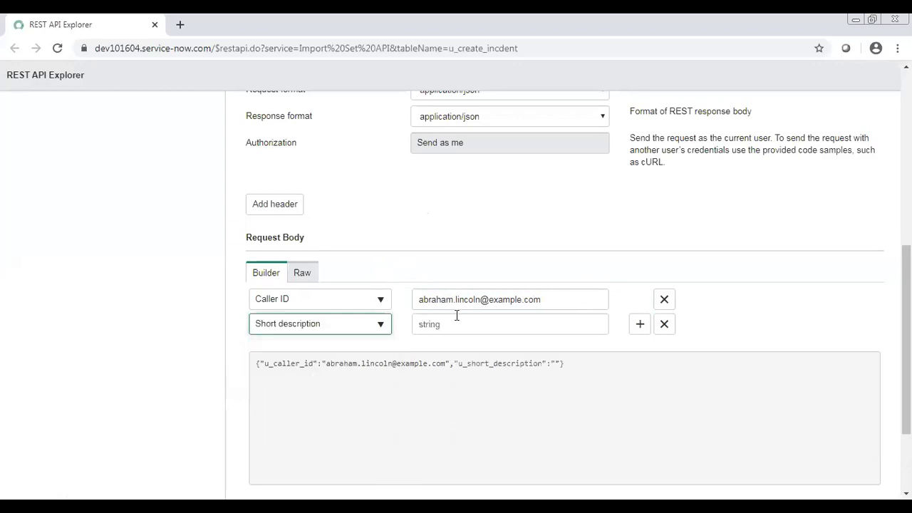
left_click(453, 316)
type("New Test")
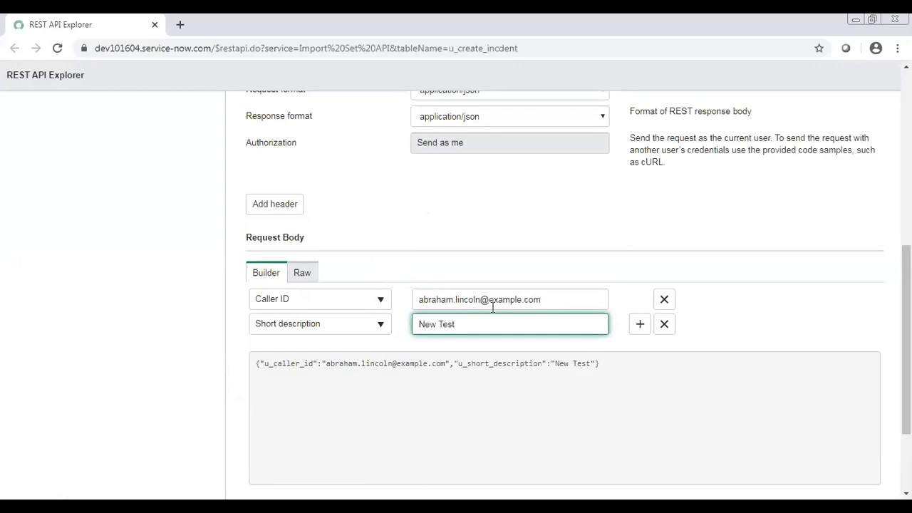
Add a Category field with value 'Software' as the third body row, removing the extra empty row.
left_click(639, 326)
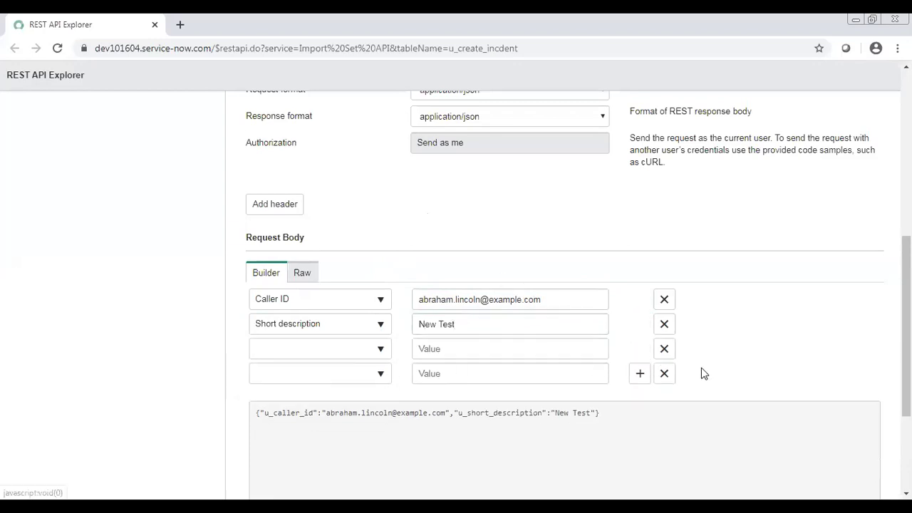
left_click(663, 376)
left_click(362, 349)
type("cat")
key("Return")
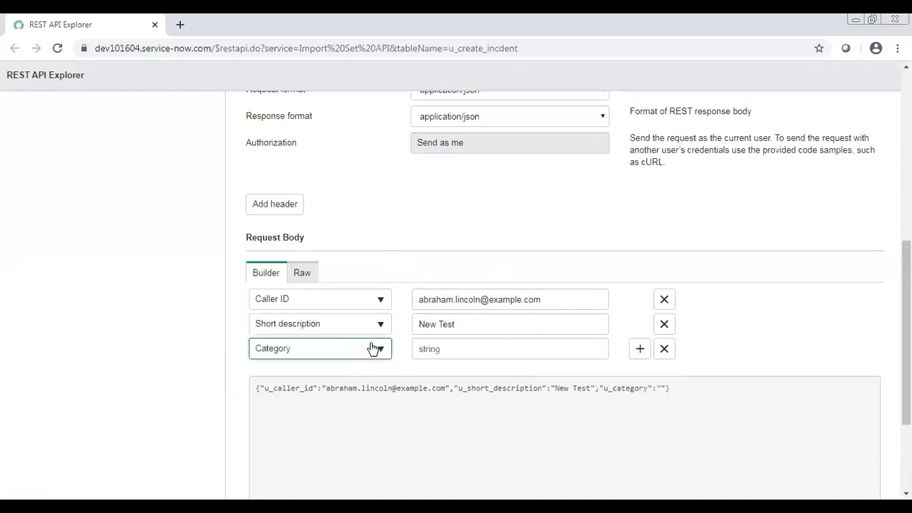
left_click(436, 346)
type("Software")
left_click(588, 240)
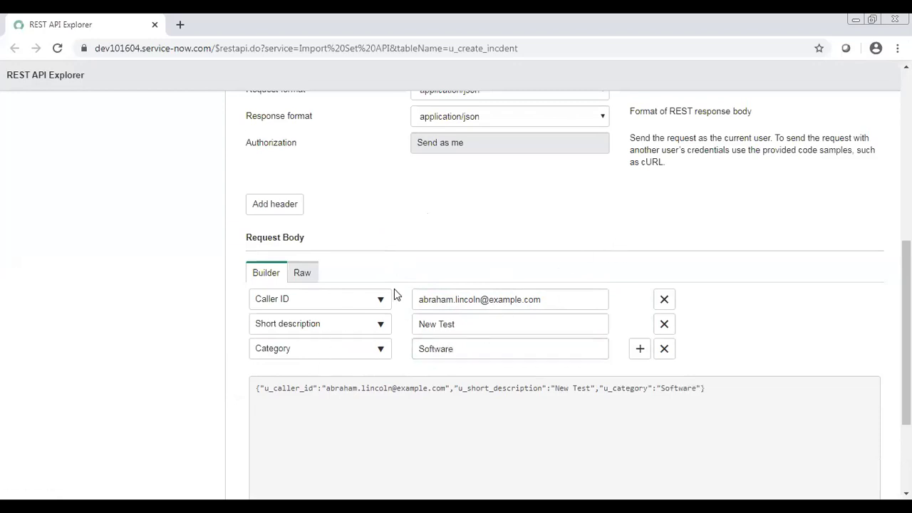
scroll(399, 293, "down", 3)
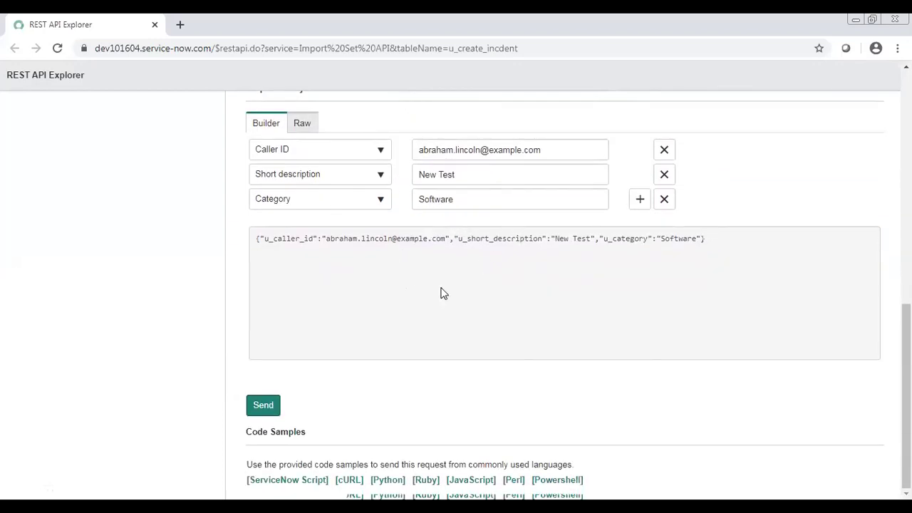
Send the import POST, confirm the data change, and select the returned incident number INC0010007.
scroll(443, 290, "up", 5)
scroll(446, 288, "down", 5)
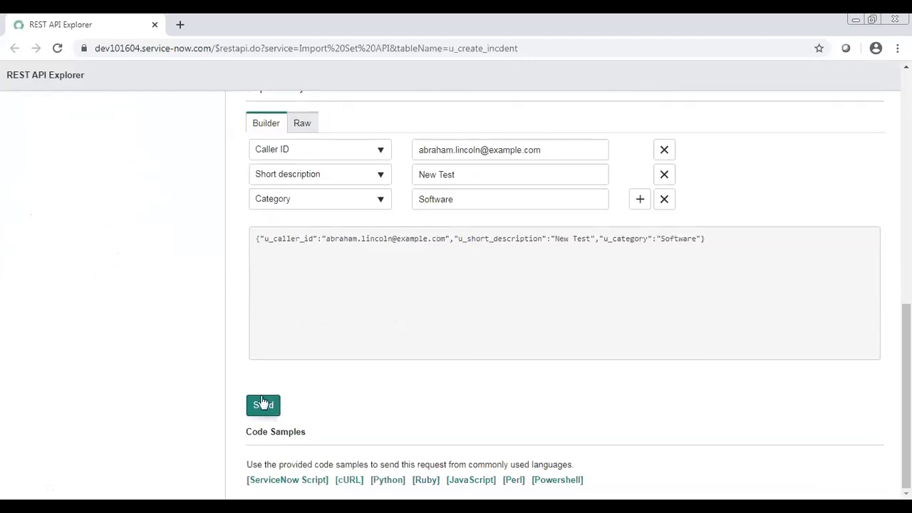
left_click(263, 408)
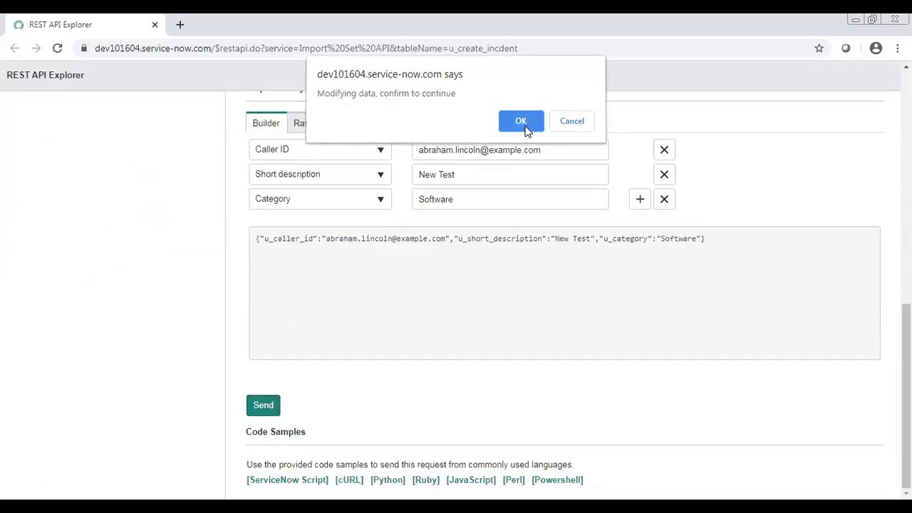
left_click(524, 119)
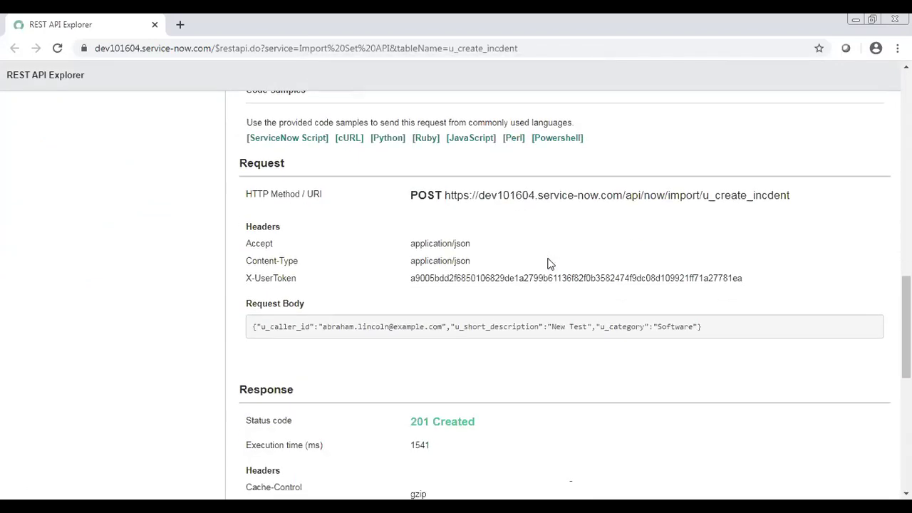
scroll(550, 263, "down", 5)
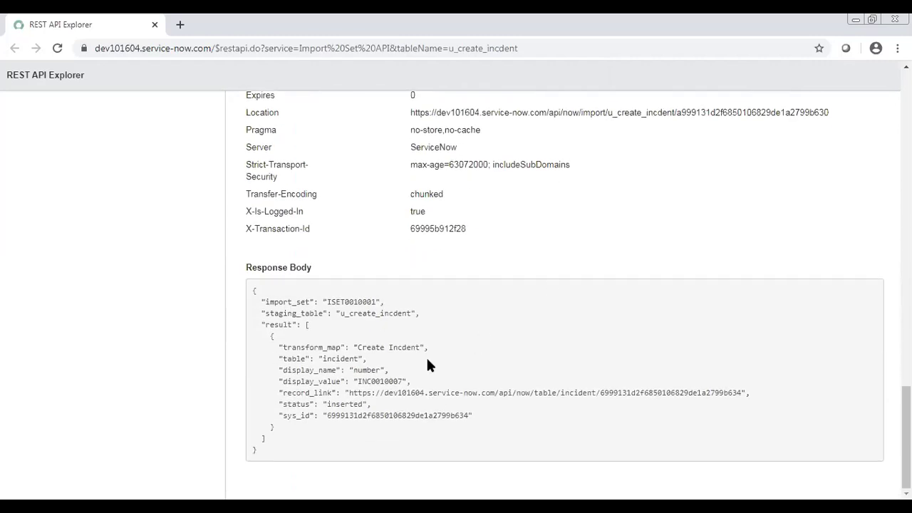
scroll(427, 360, "up", 1)
scroll(427, 365, "down", 1)
double_click(377, 381)
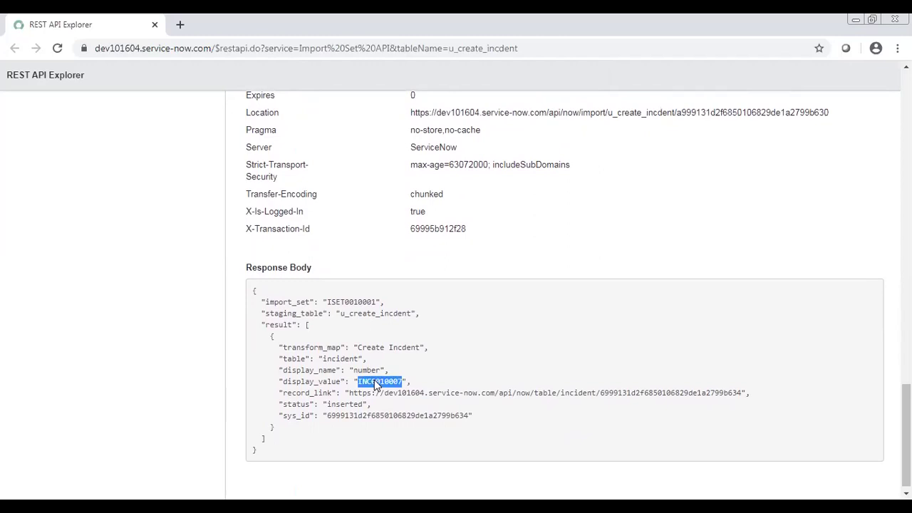
Select the full POST endpoint URL in the request details and switch over to Postman.
scroll(456, 365, "up", 20)
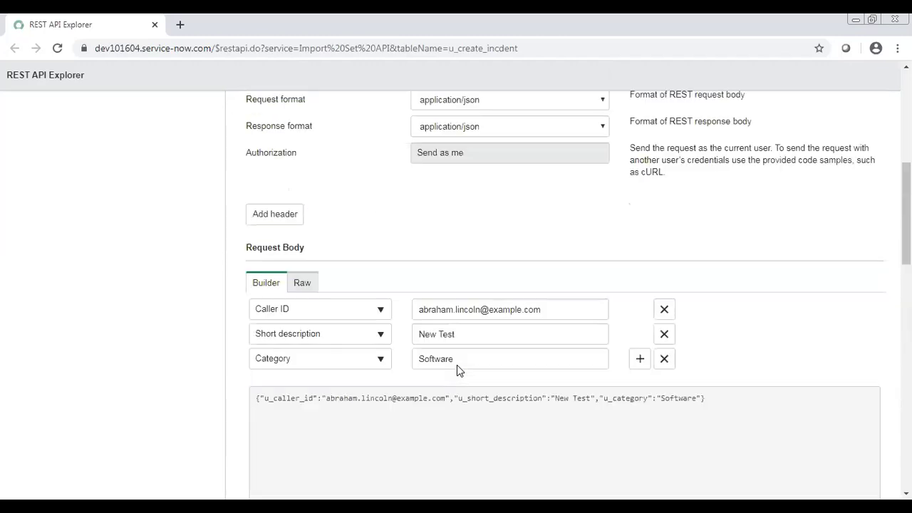
scroll(534, 282, "down", 12)
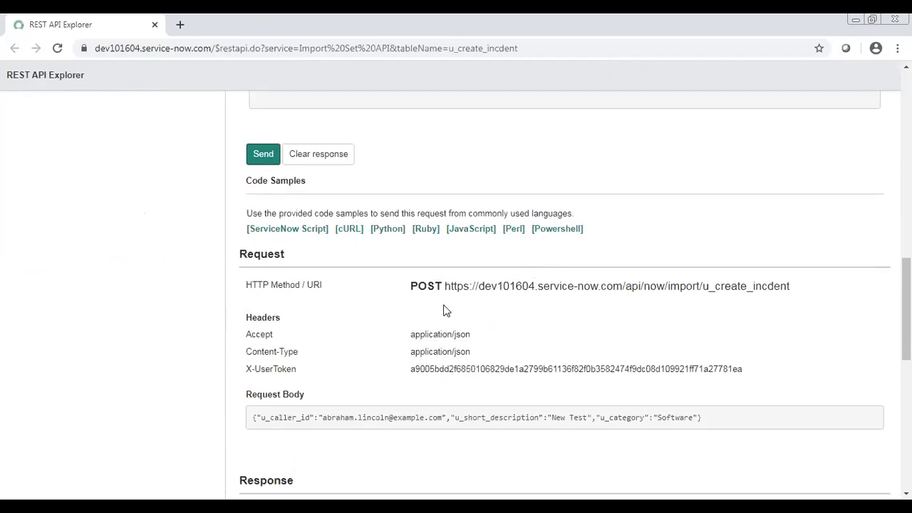
left_click_drag(488, 286, 619, 320)
left_click(480, 314)
left_click_drag(443, 286, 790, 284)
key("ctrl+c")
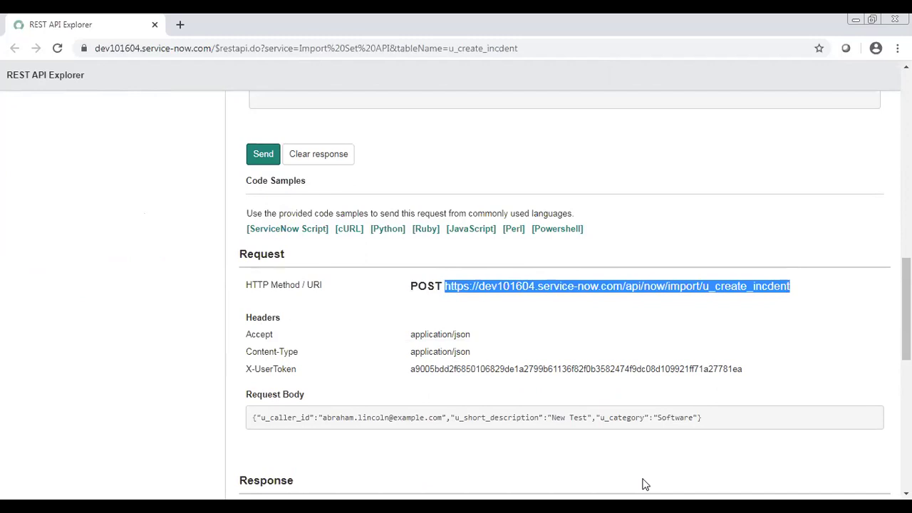
key("alt+Tab")
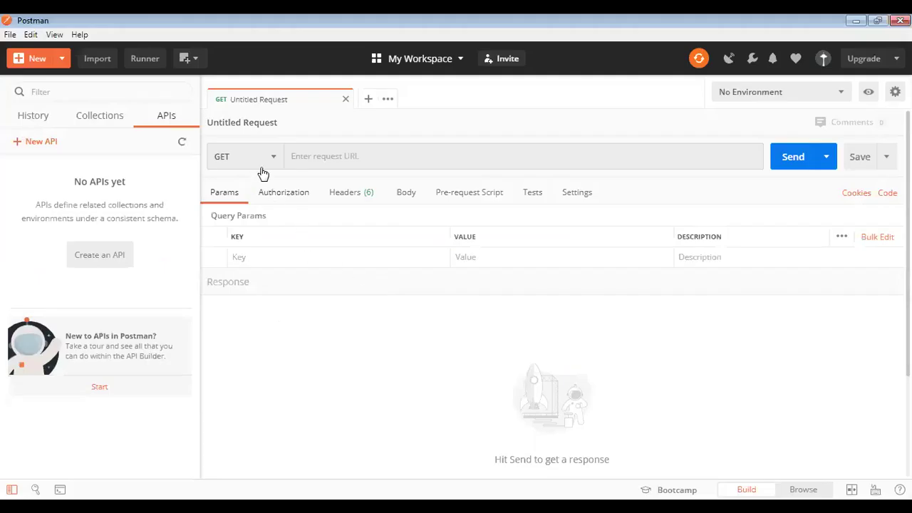
Make the Postman request a POST to the pasted /api/now/import/u_create_incdent URL.
left_click(271, 157)
left_click(227, 211)
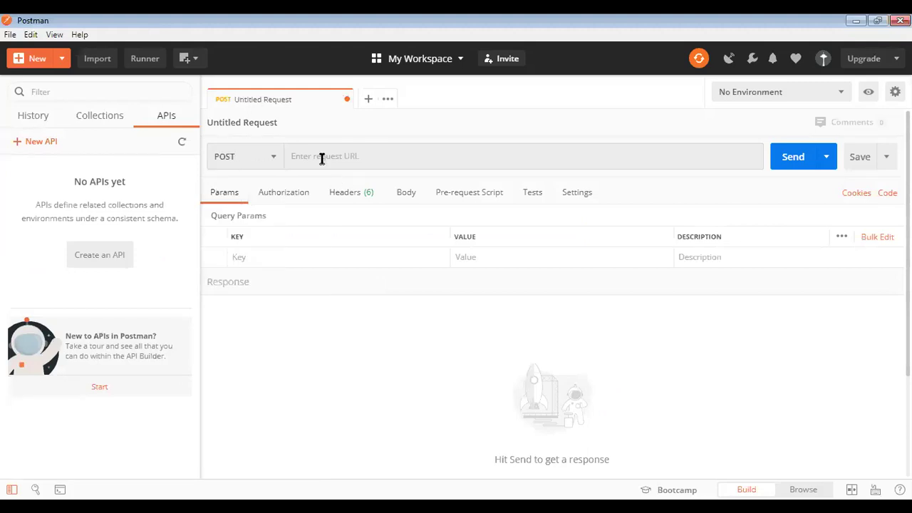
left_click(321, 158)
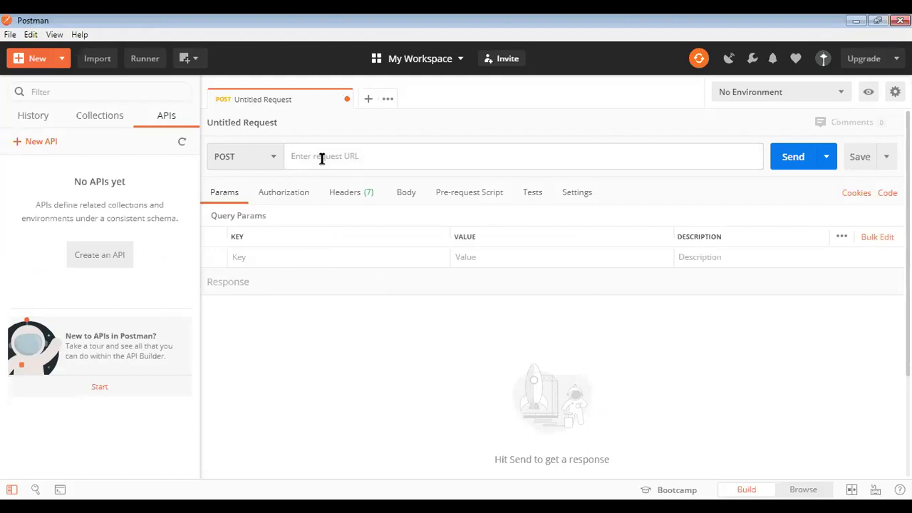
key("ctrl+v")
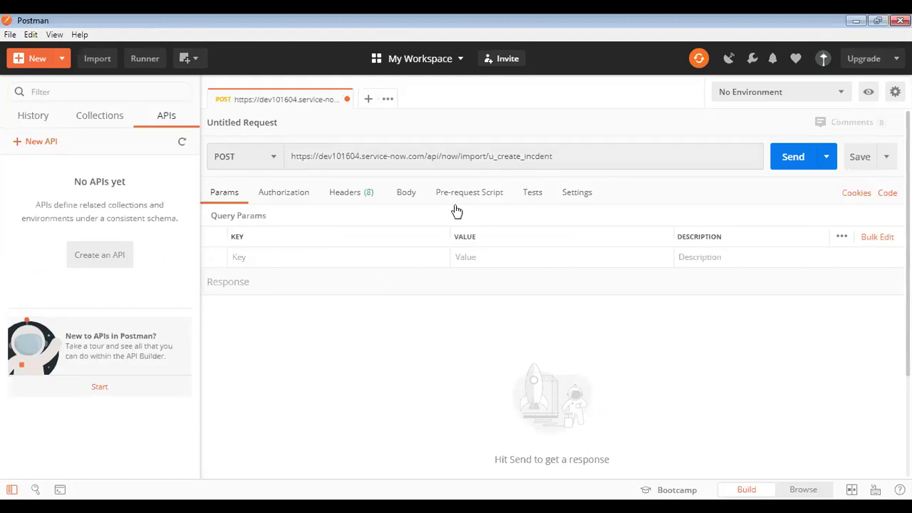
left_click(280, 193)
Set the request's authorization to Basic Auth with the instance username and password.
left_click(324, 246)
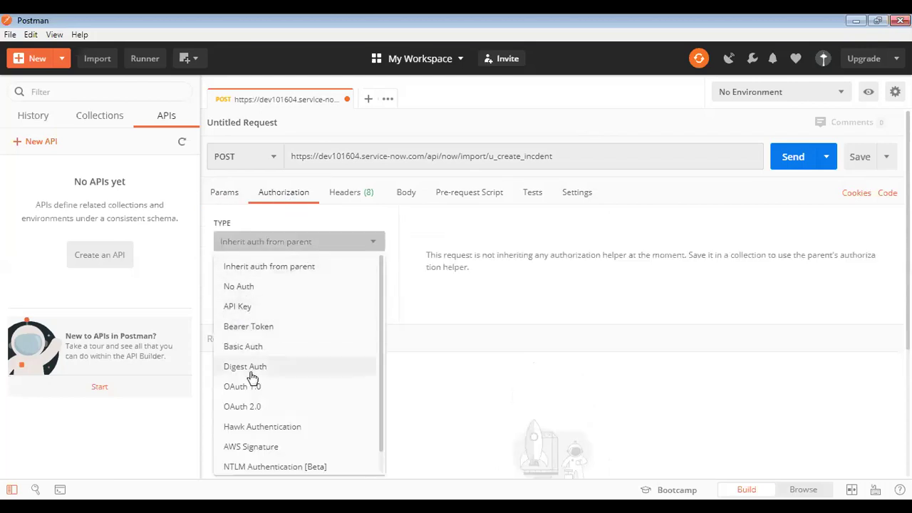
left_click(254, 346)
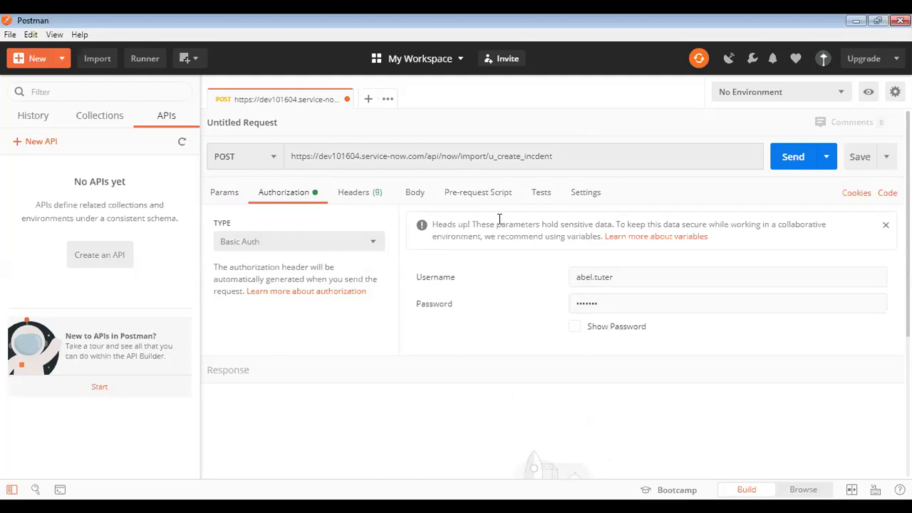
left_click(407, 198)
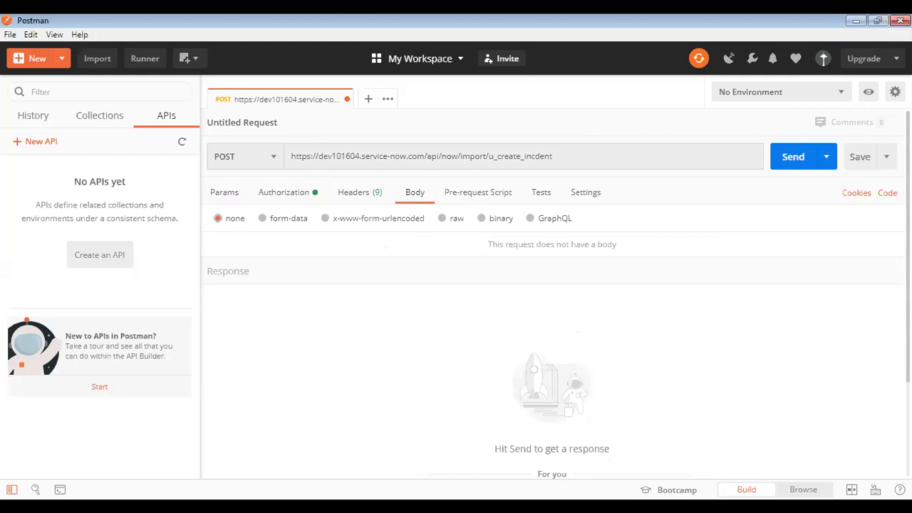
Give the request a raw body of the pasted JSON, with each entry on its own line.
left_click(442, 221)
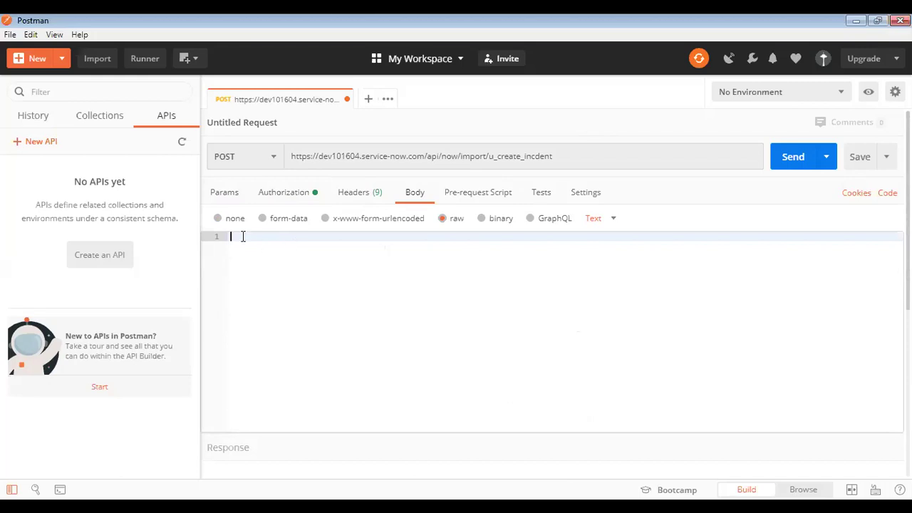
key("ctrl+v")
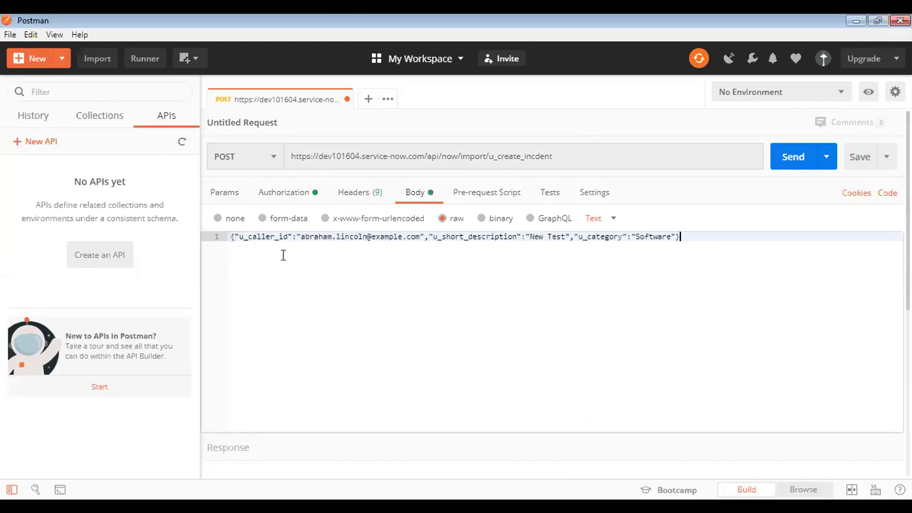
left_click(236, 237)
key("Return")
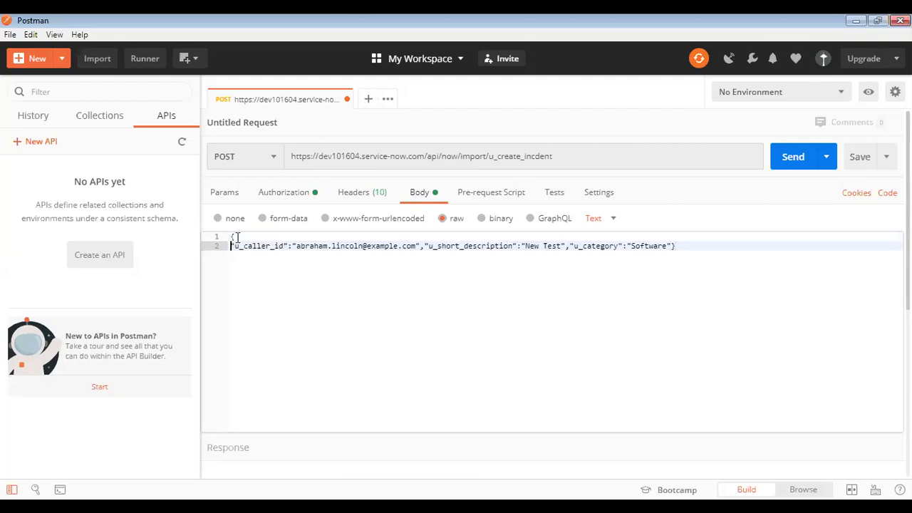
left_click(424, 245)
key("Return")
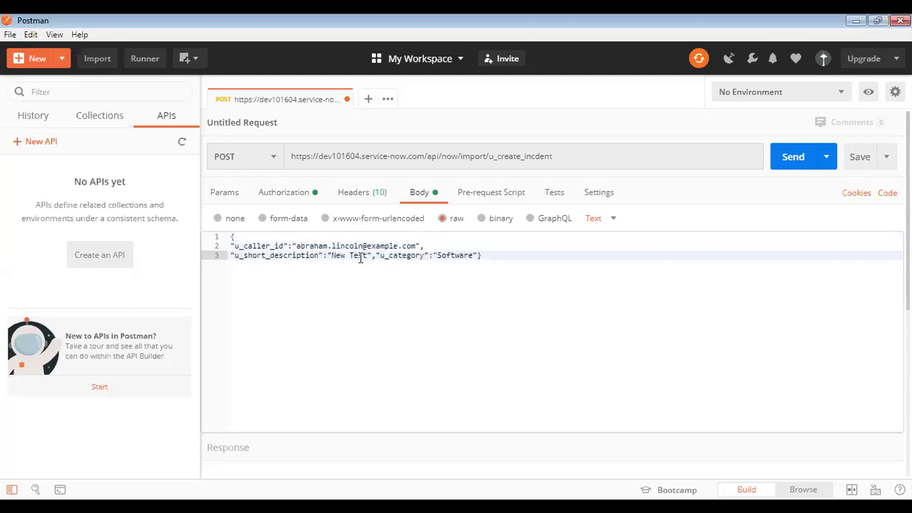
left_click(375, 255)
key("Return")
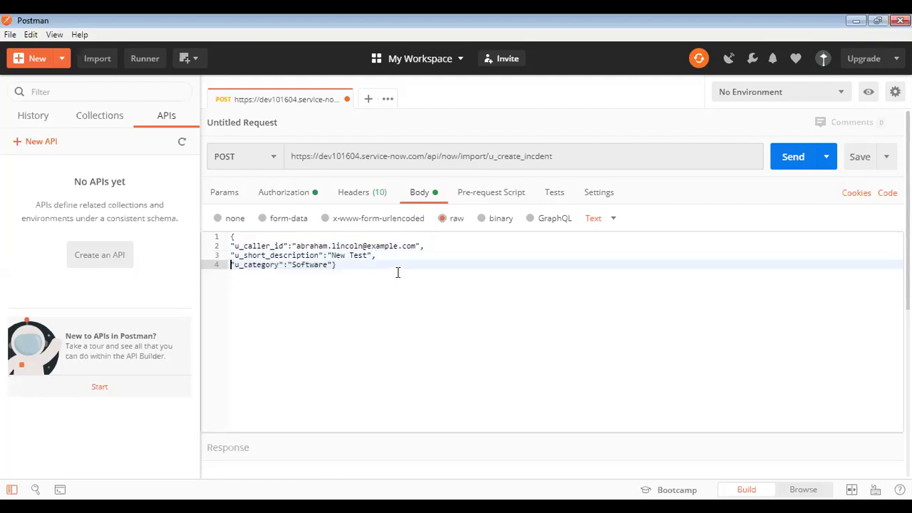
left_click(333, 264)
key("Return")
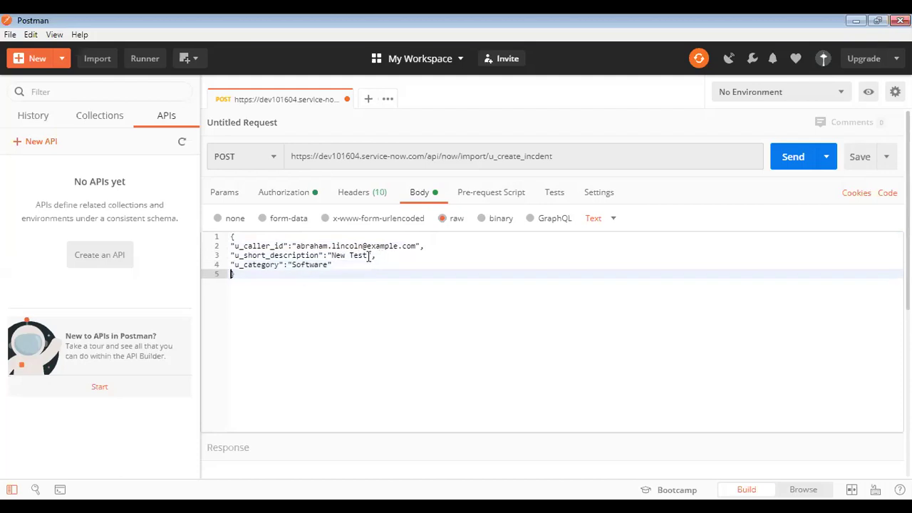
Change the short description to 'New Test1' and send, receiving 415 Unsupported Media Type.
left_click(369, 255)
type("1")
left_click(480, 287)
left_click(787, 160)
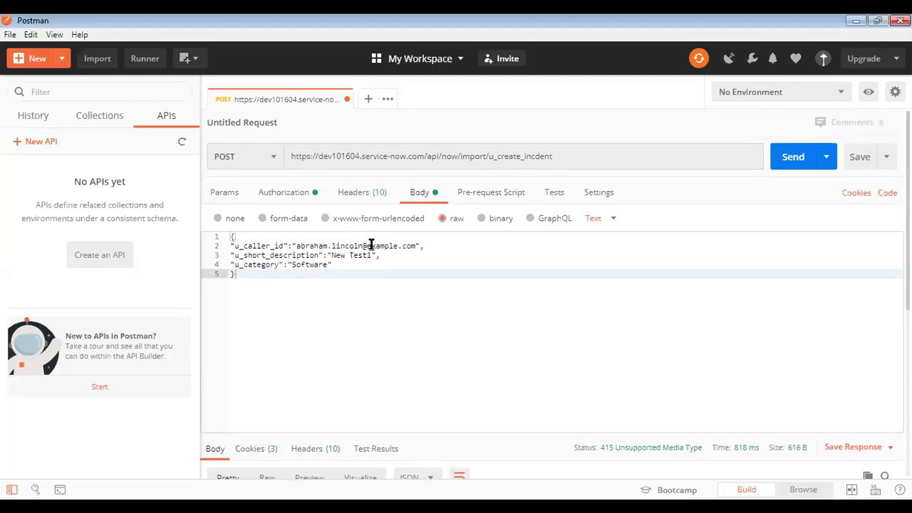
Add a Content-Type request header with value application/json in Postman.
left_click(368, 197)
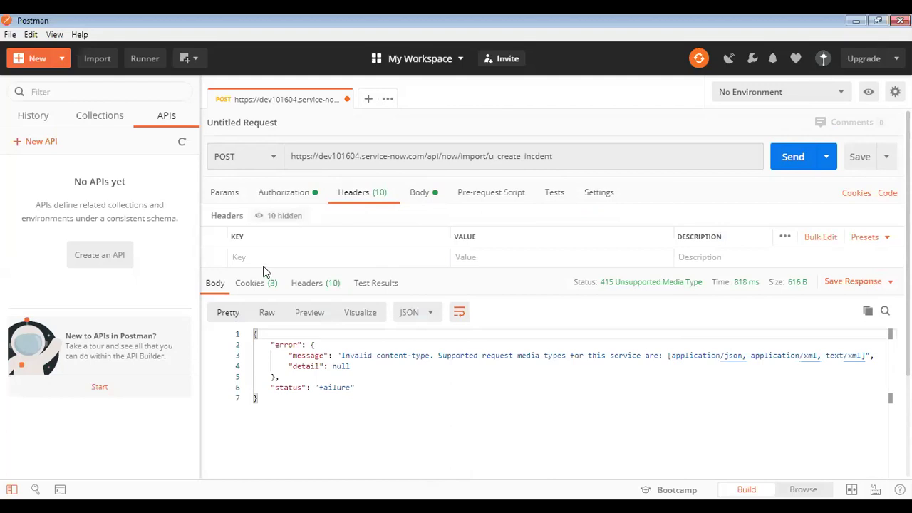
left_click(241, 257)
type("co")
scroll(243, 255, "down", 1)
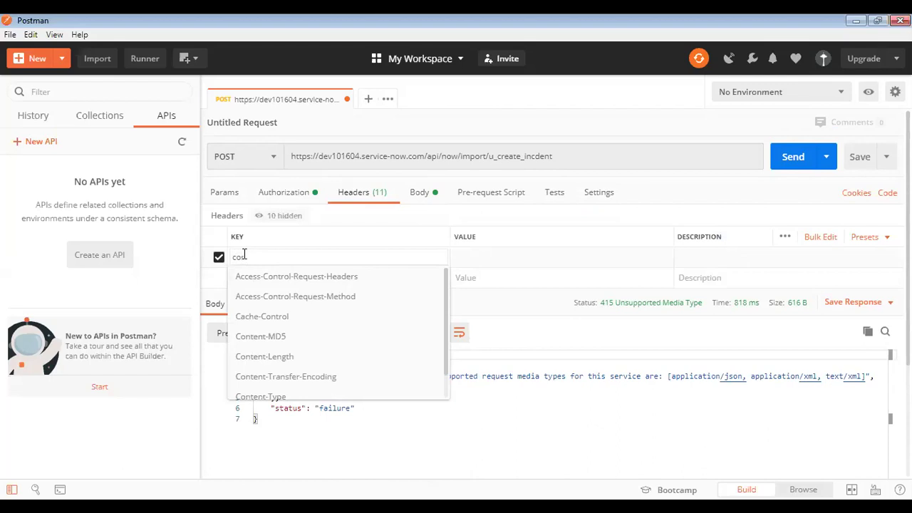
type("nten")
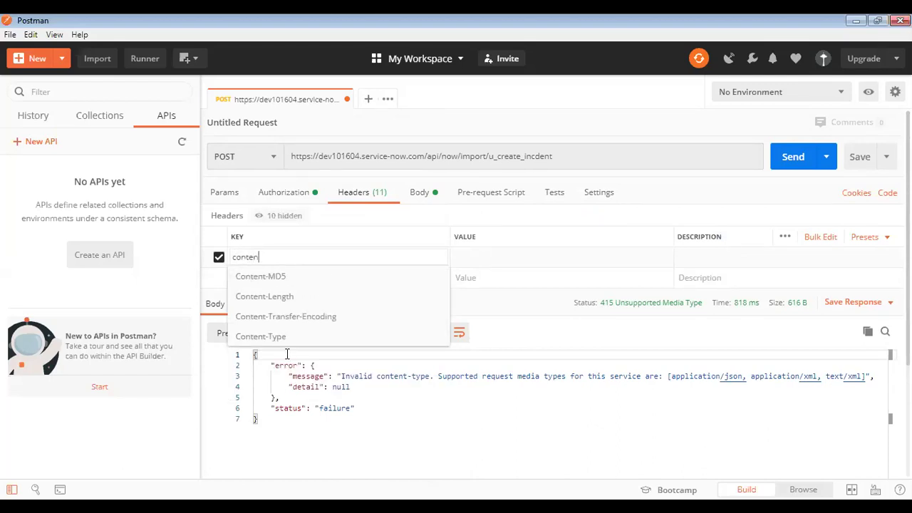
left_click(277, 336)
left_click(485, 259)
type("app")
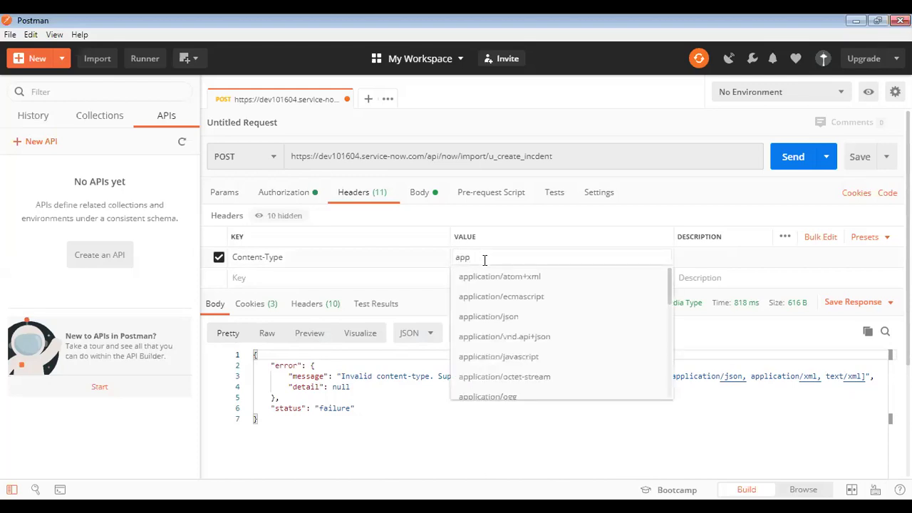
left_click(488, 316)
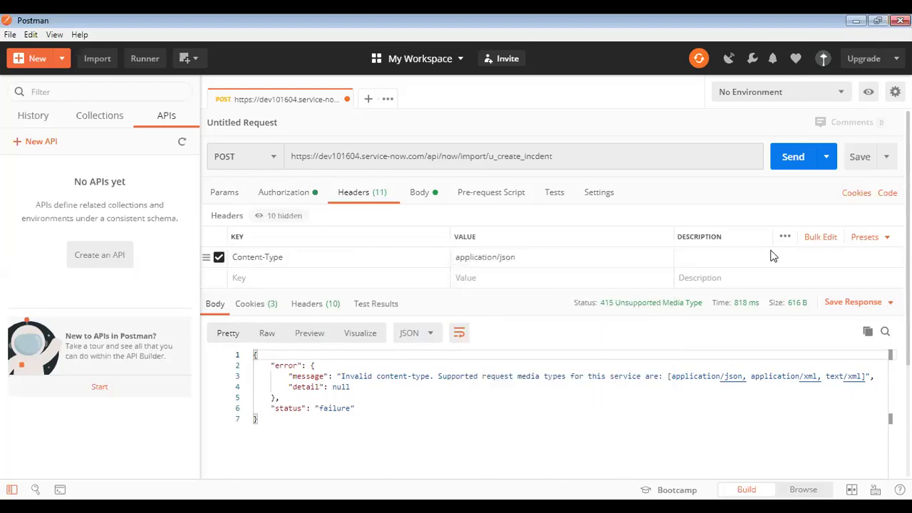
Resend the request and inspect the 403 Forbidden ACL Exception Insert Failed error.
left_click(786, 158)
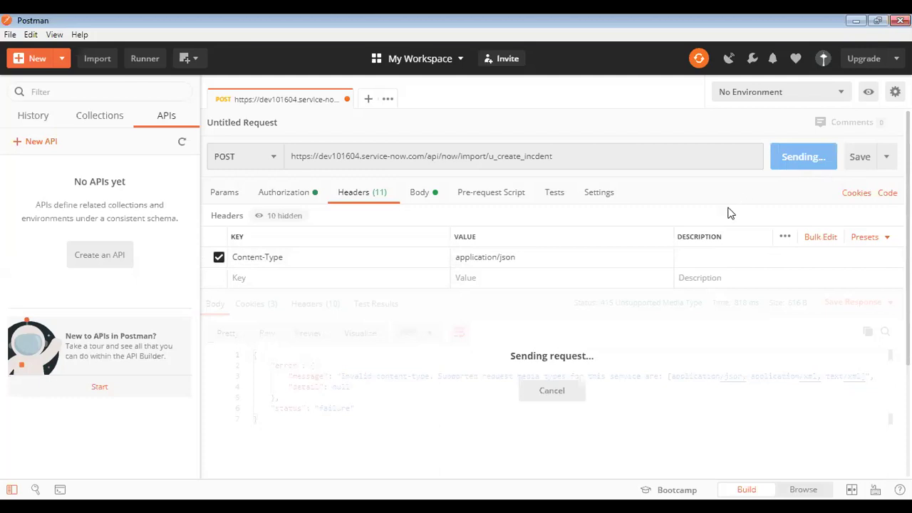
scroll(683, 314, "down", 2)
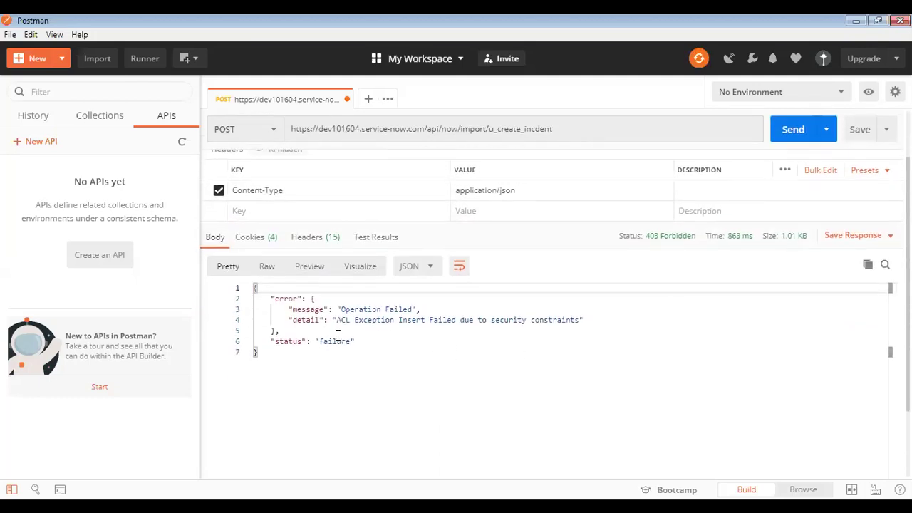
left_click_drag(336, 320, 585, 321)
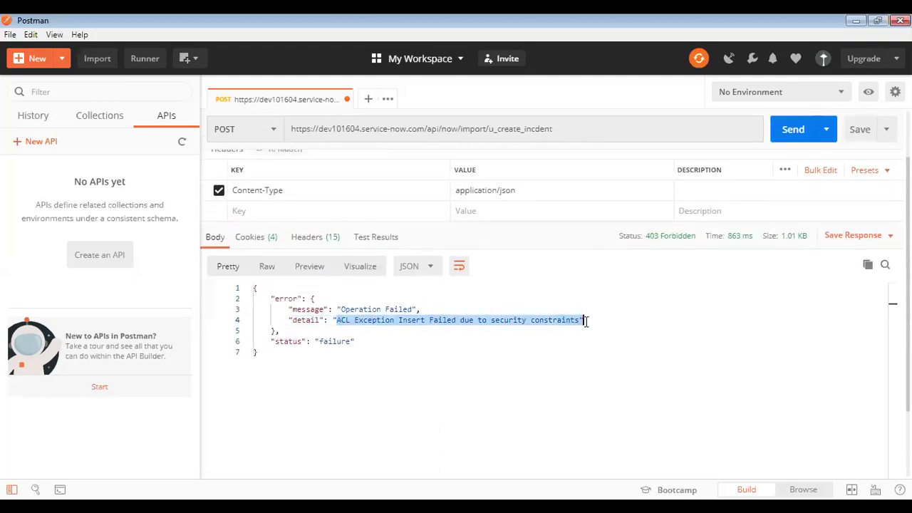
scroll(585, 320, "up", 2)
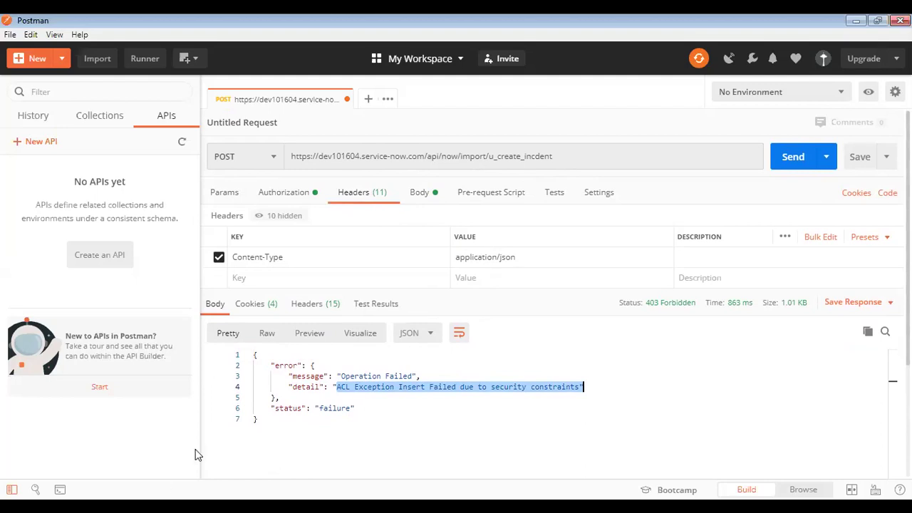
Set the Basic Auth username to admin and enter the administrator password.
left_click(284, 200)
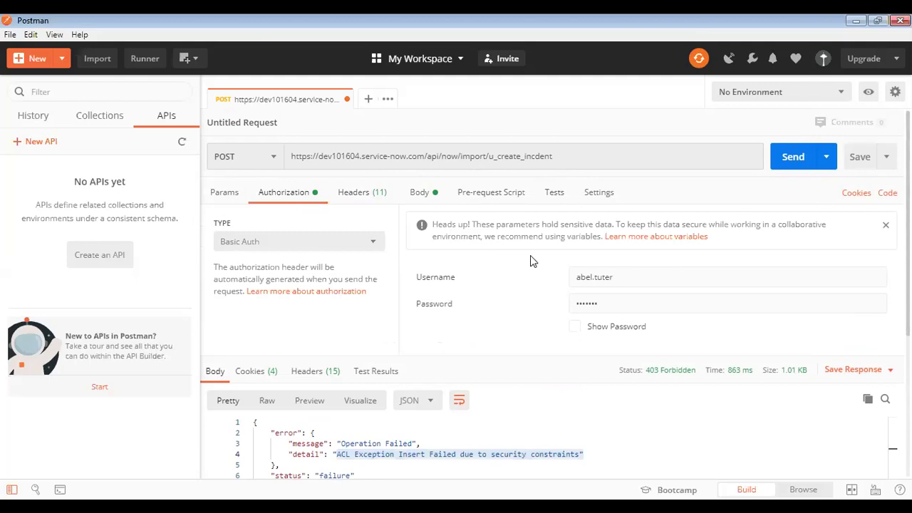
left_click_drag(627, 281, 595, 277)
key("ctrl+a")
type("admn")
key("Tab")
key("BackSpace")
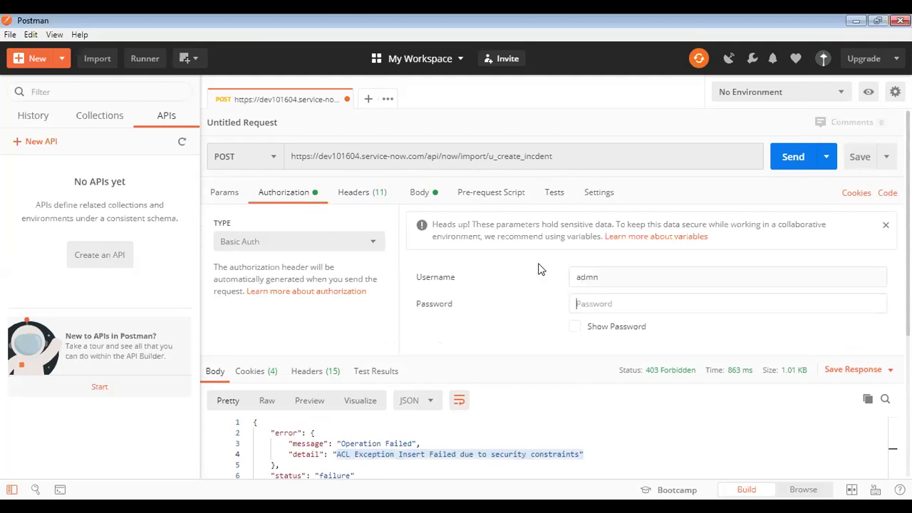
left_click(596, 277)
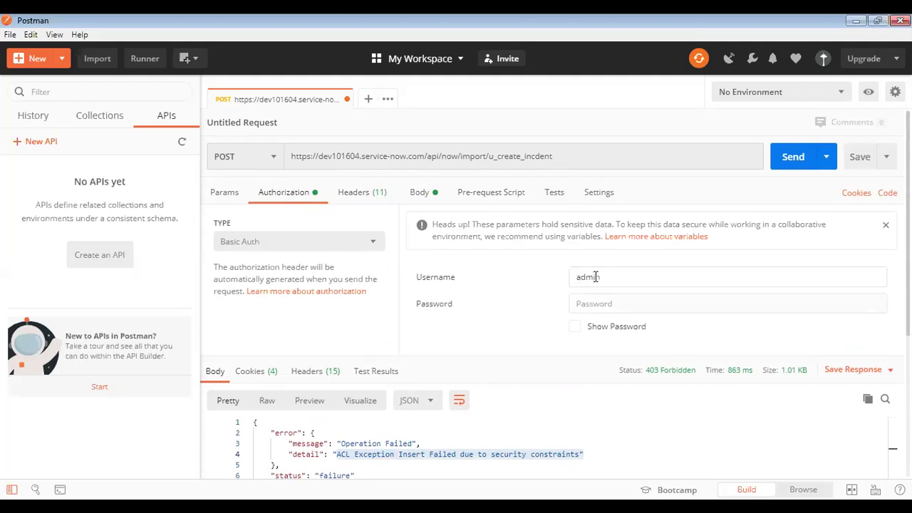
type("i")
left_click(585, 303)
type("••••••")
Send the request, correct the mistyped password, and resend it.
left_click(779, 163)
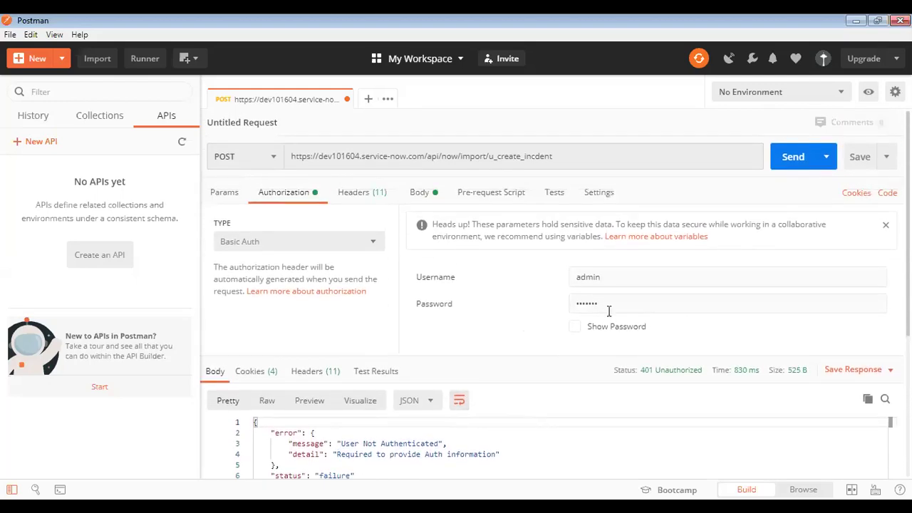
left_click(607, 304)
key("BackSpace")
key("BackSpace")
key("BackSpace")
key("BackSpace")
key("BackSpace")
key("BackSpace")
type("********")
left_click(786, 157)
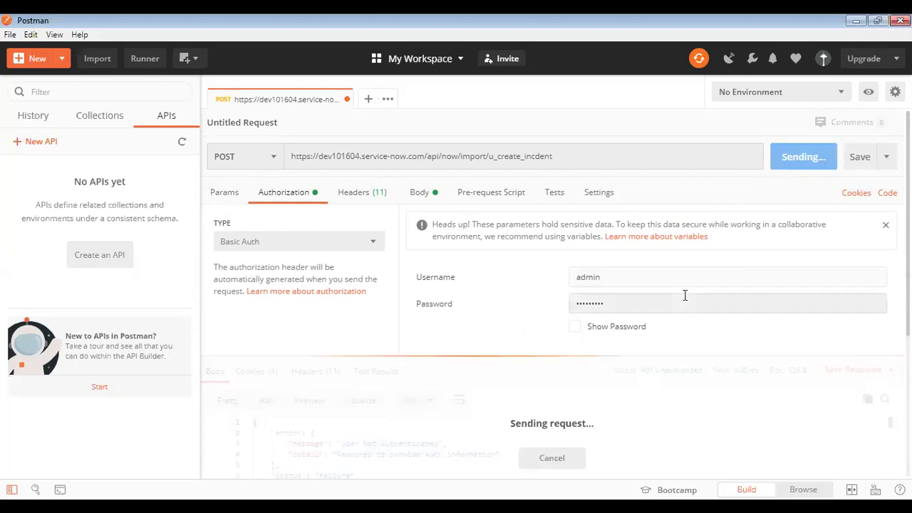
Copy incident number INC0010008 from the 201 Created response and return to ServiceNow.
scroll(684, 295, "down", 5)
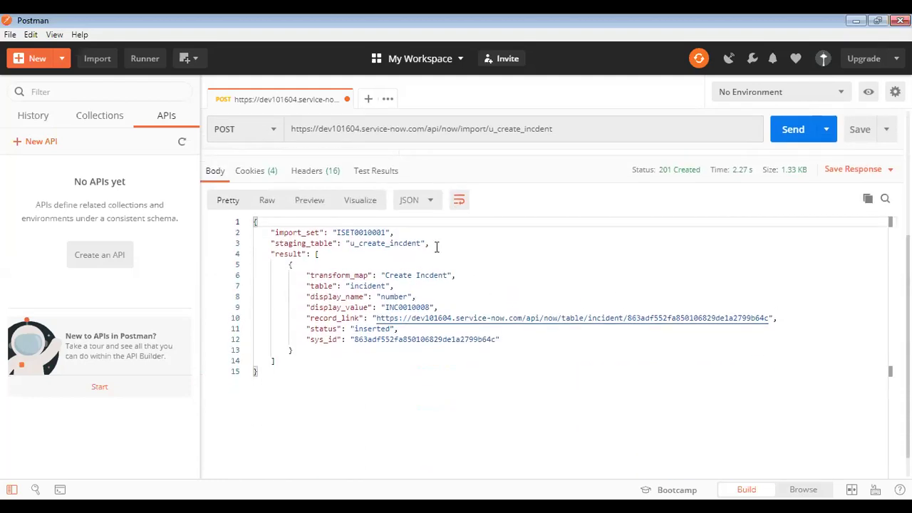
double_click(402, 307)
key("ctrl+c")
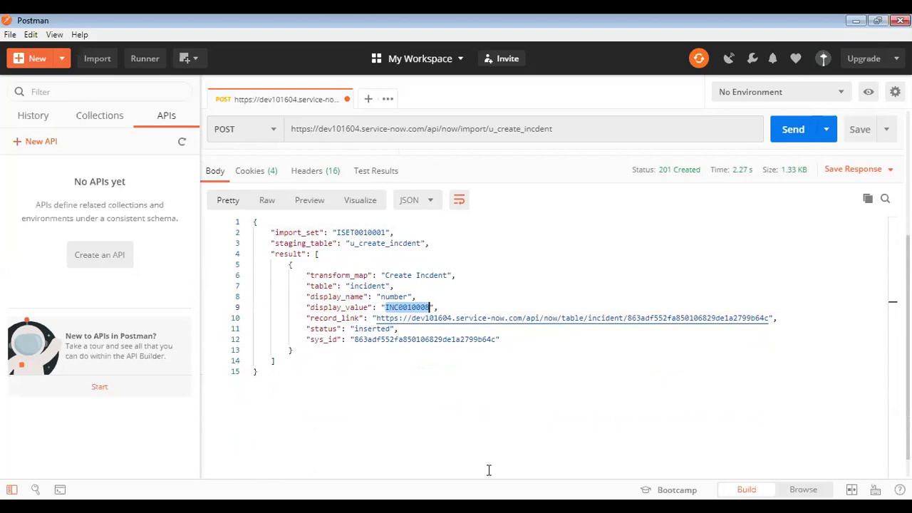
key("alt+Tab")
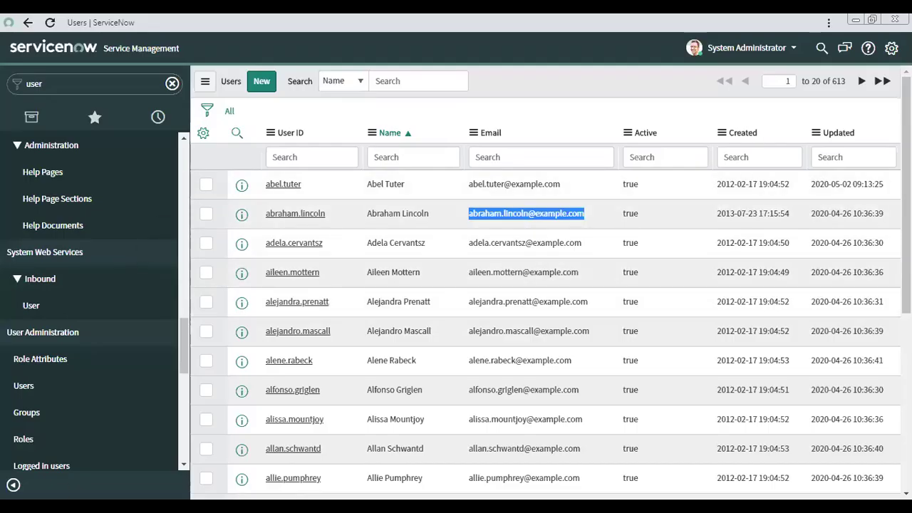
Search ServiceNow globally for INC0010008 to open the new incident.
left_click(821, 47)
key("ctrl+v")
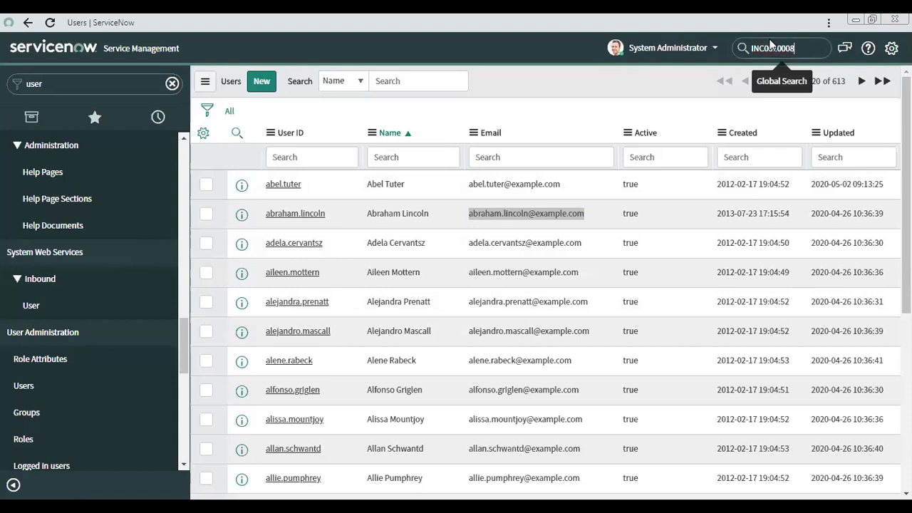
key("Return")
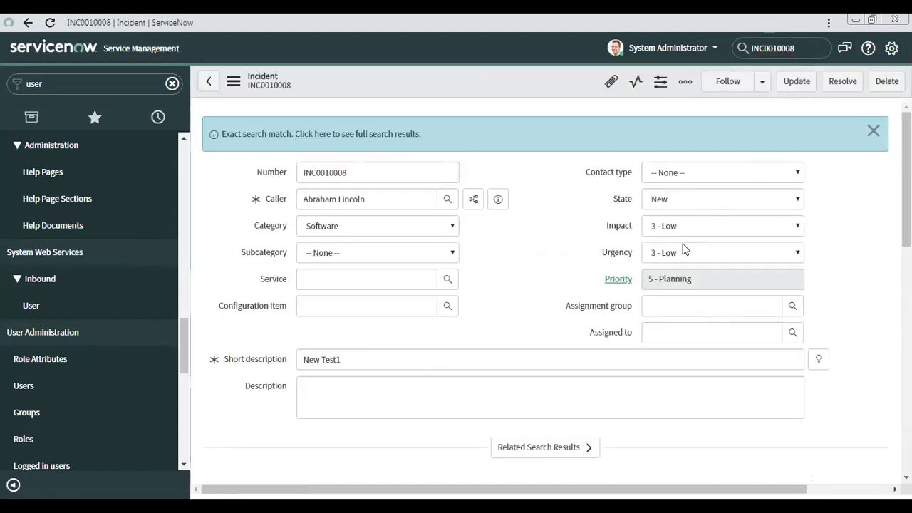
Verify the incident's caller and its short description New Test1 on the form.
left_click(874, 129)
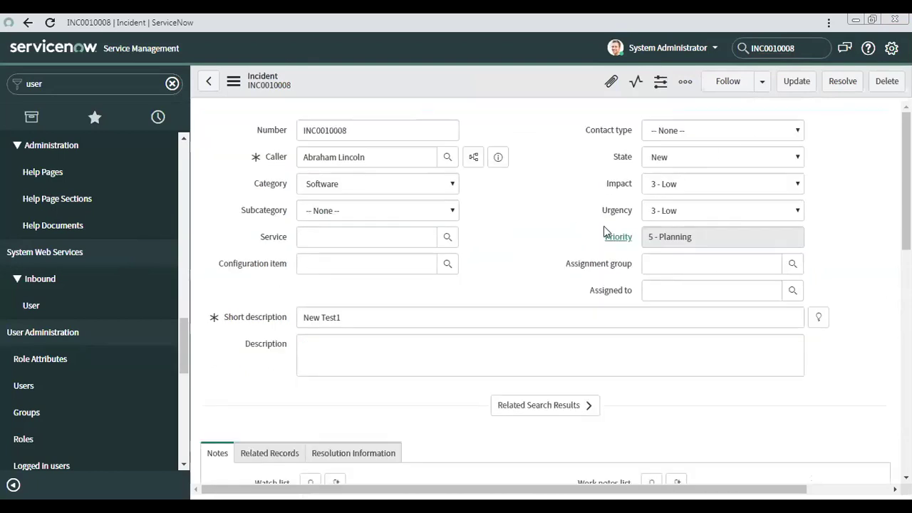
left_click_drag(388, 154, 296, 158)
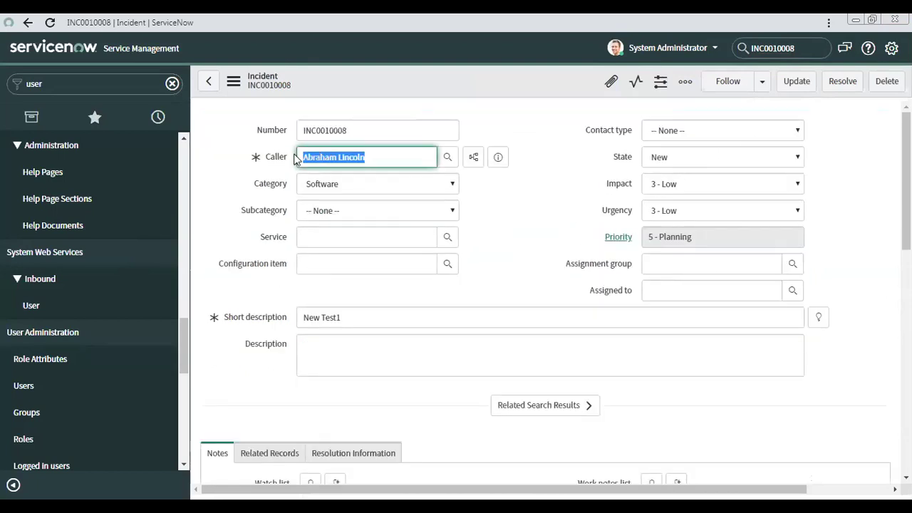
key("End")
key("shift+Left")
key("shift+Left")
key("shift+Left")
key("shift+Left")
key("shift+Left")
key("shift+Left")
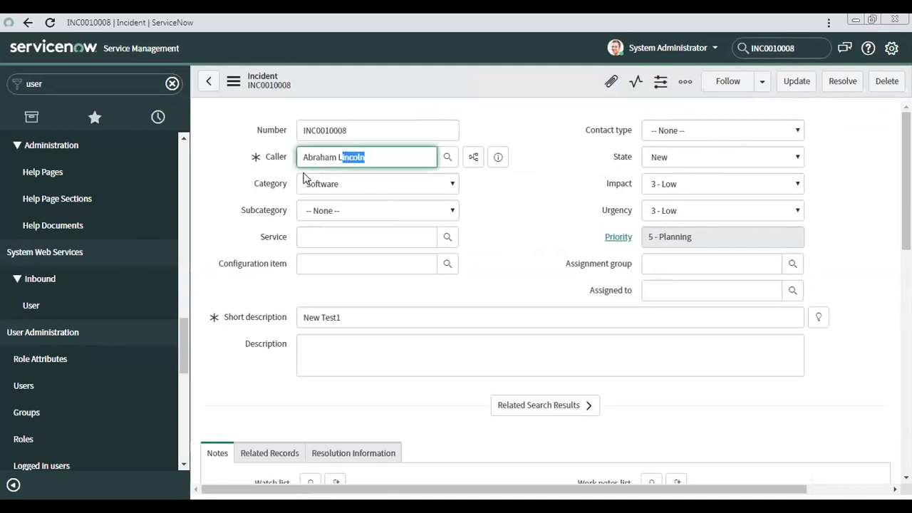
key("End")
left_click_drag(392, 161, 305, 161)
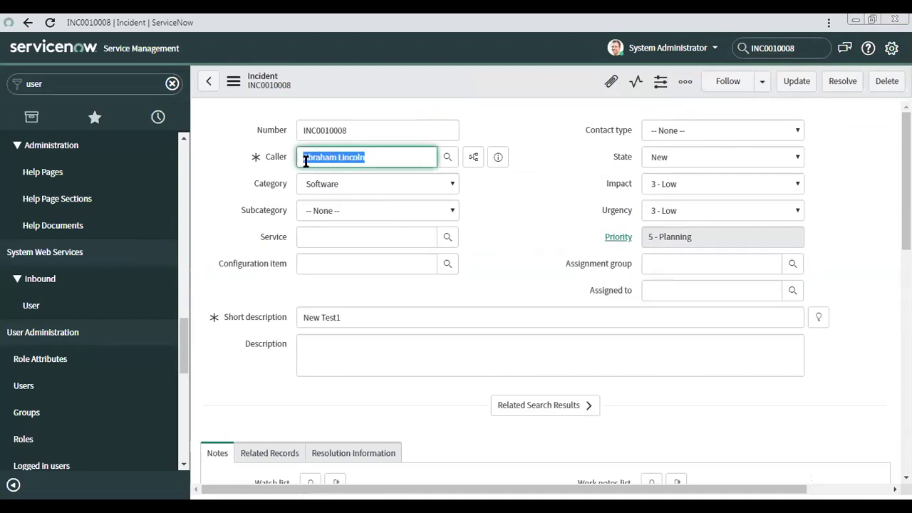
left_click(507, 214)
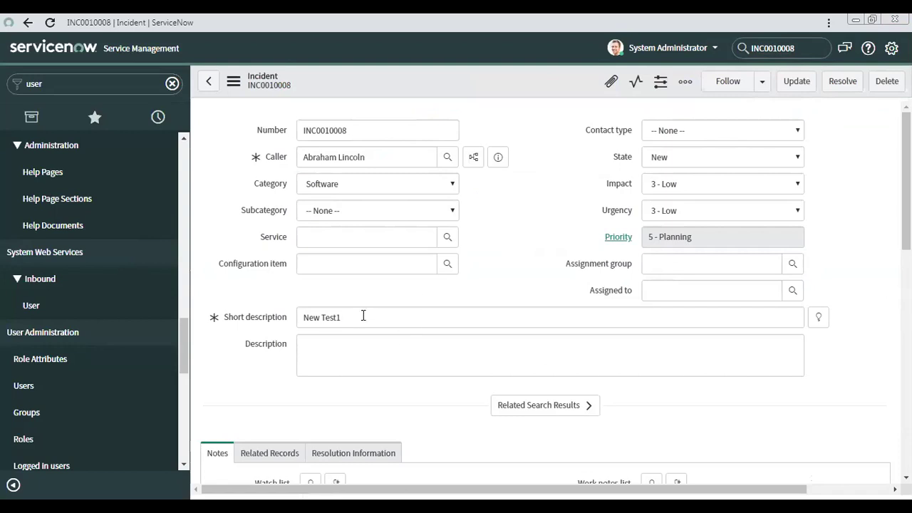
left_click_drag(364, 316, 285, 315)
left_click(542, 246)
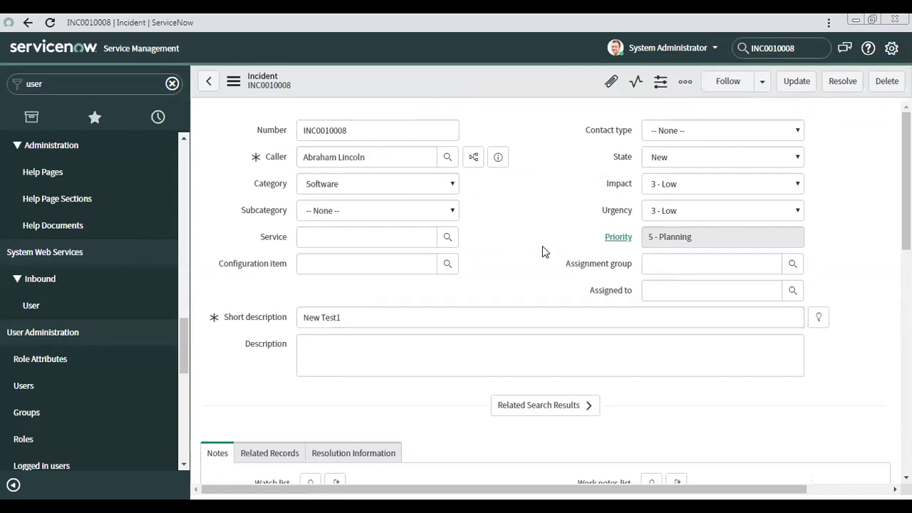